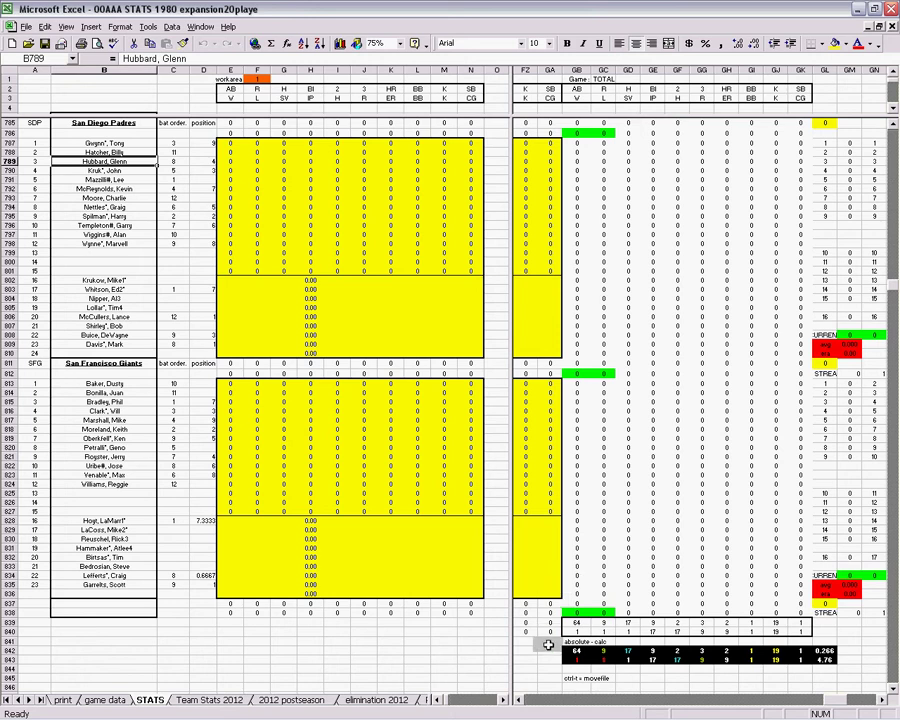
Go down the STATS sheet past the San Francisco Giants roster to the sort standings section starting at row 859
click(547, 641)
scroll(547, 641, down, 3)
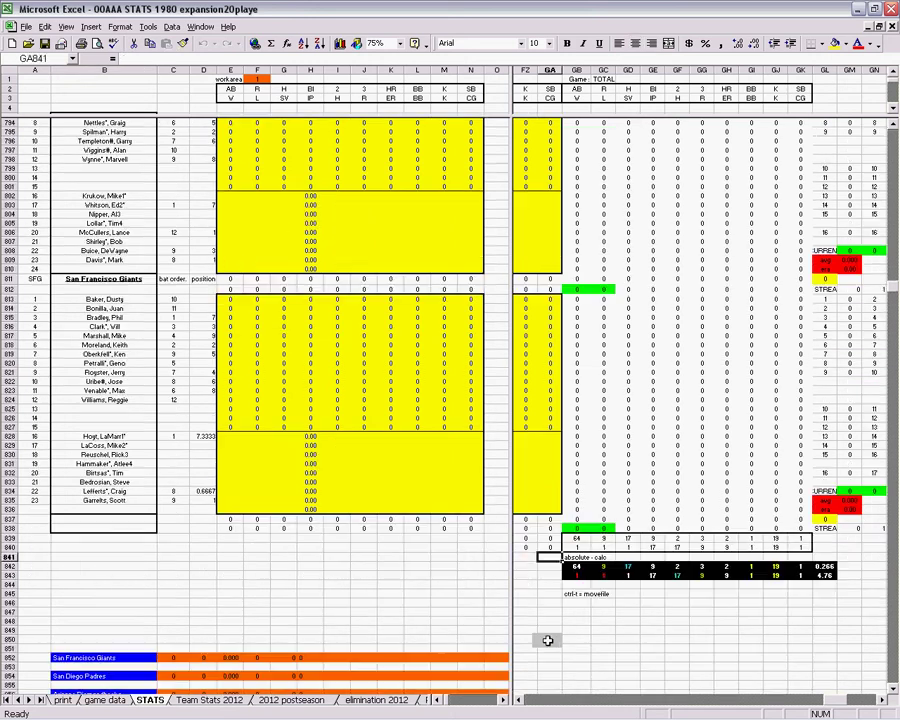
scroll(547, 641, down, 1)
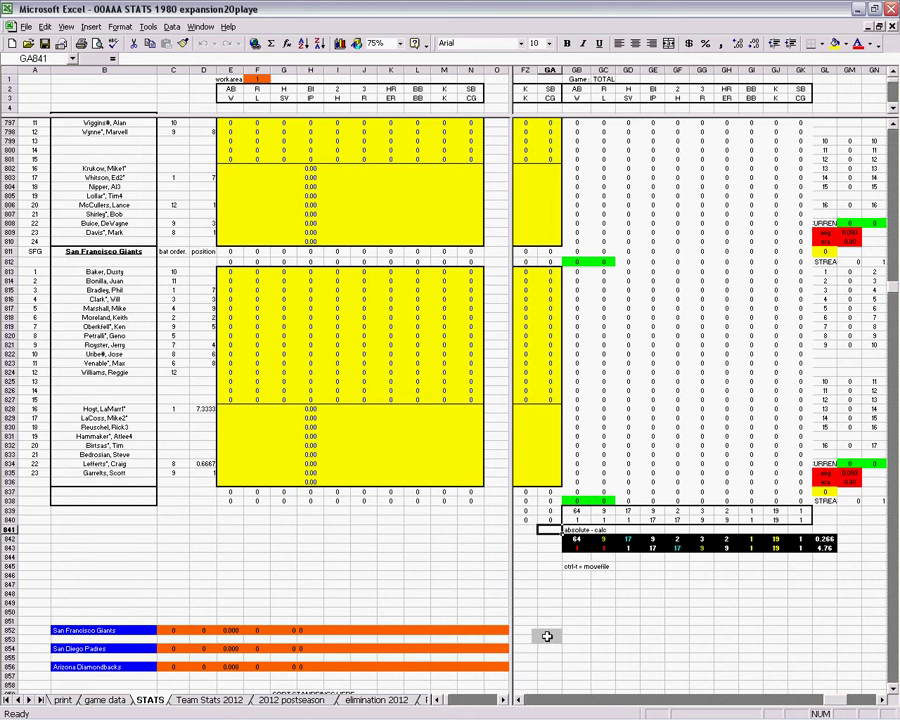
scroll(547, 636, down, 3)
scroll(547, 636, down, 1)
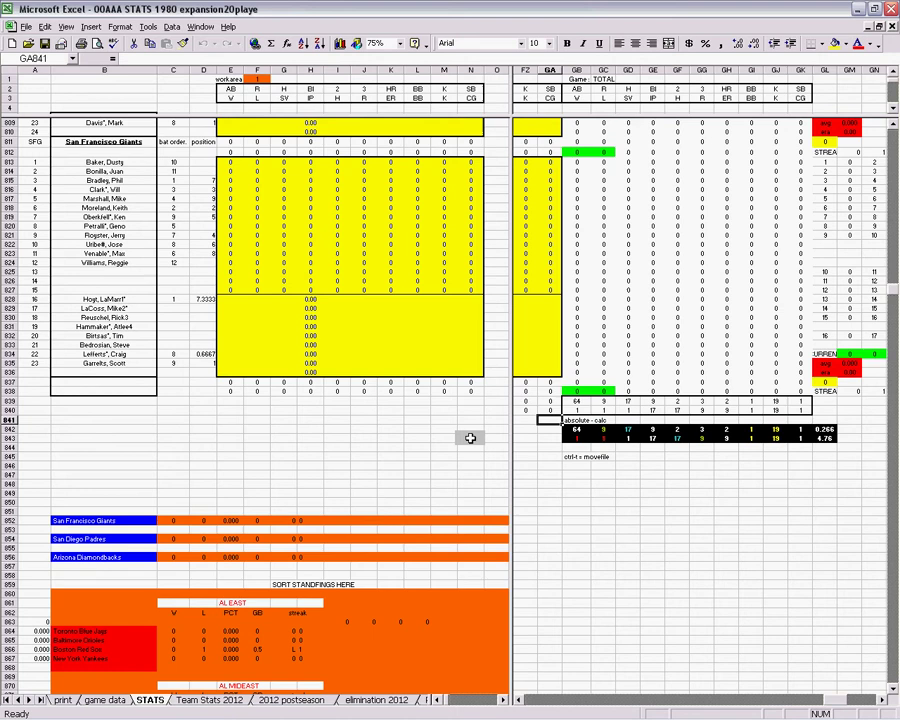
click(256, 492)
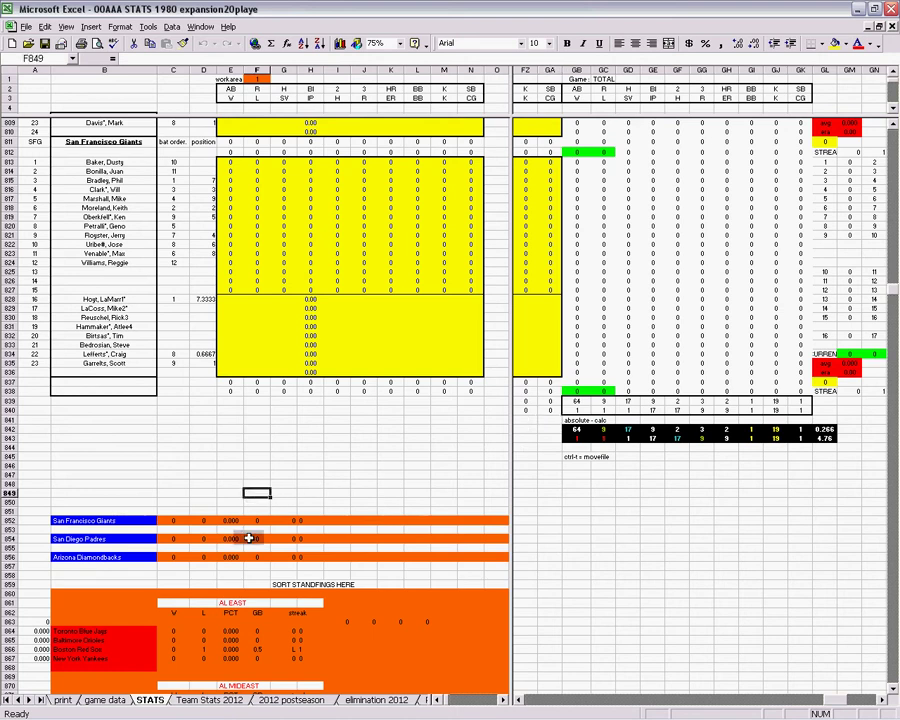
scroll(249, 538, down, 3)
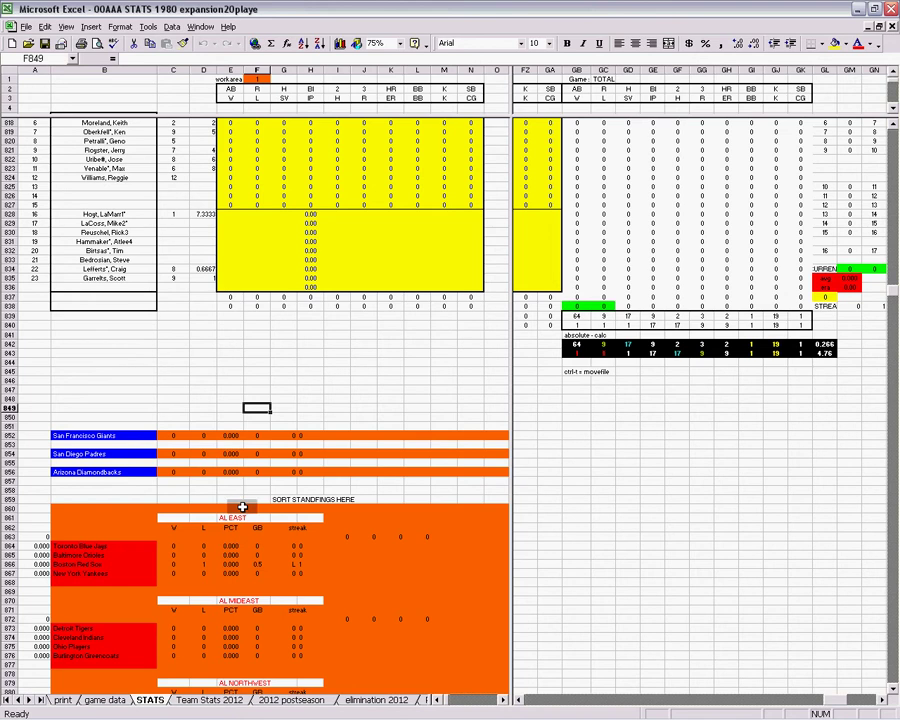
scroll(242, 505, down, 4)
scroll(242, 507, down, 4)
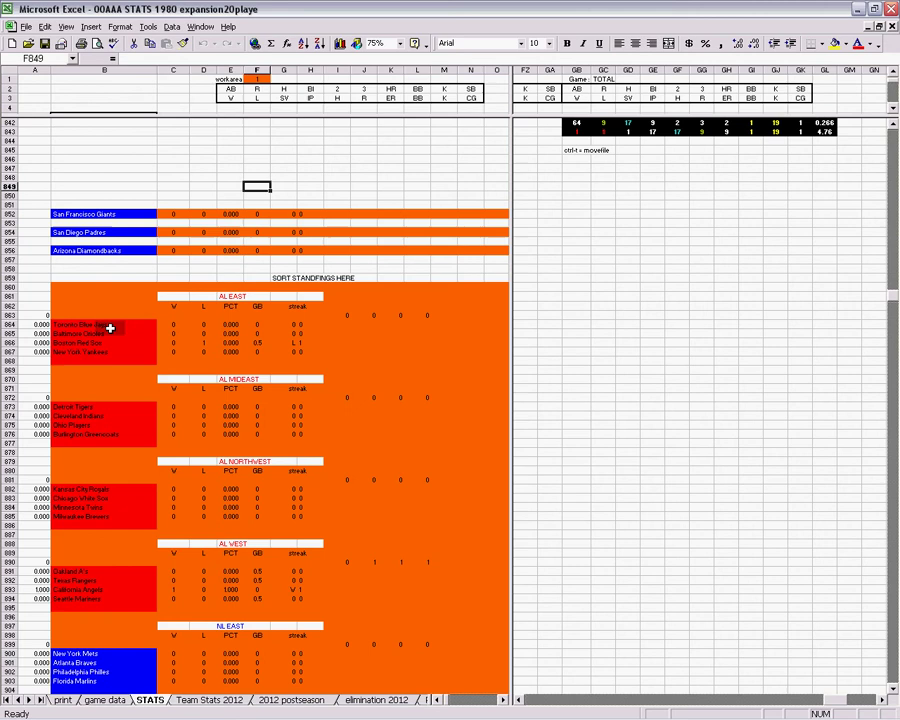
Remove the vertical window split and select the AL East standings range A864:AC867 through the commissioners award columns
click(40, 325)
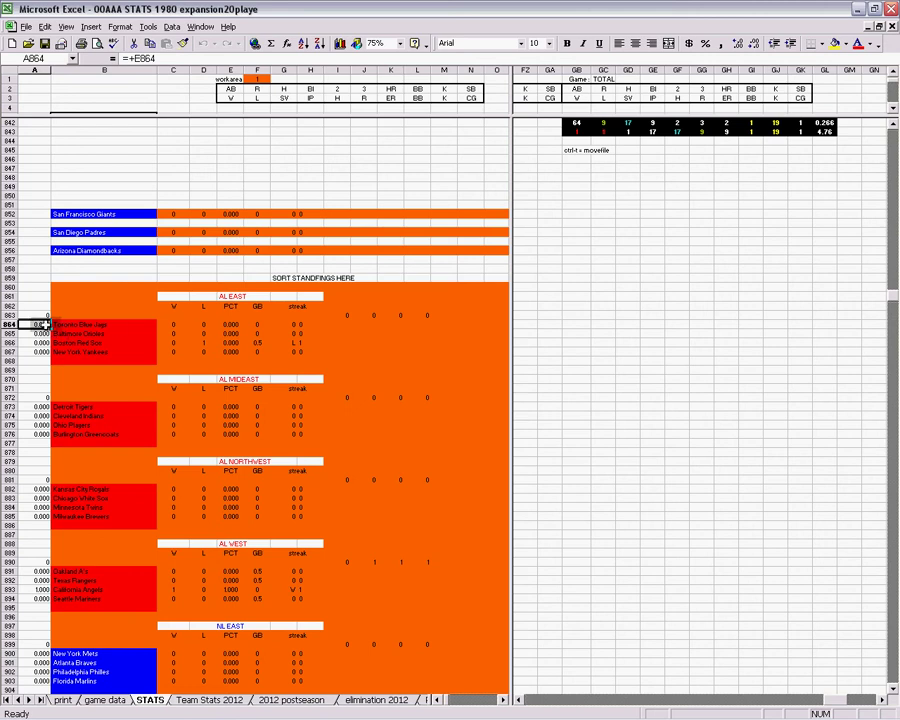
drag(42, 326, 44, 352)
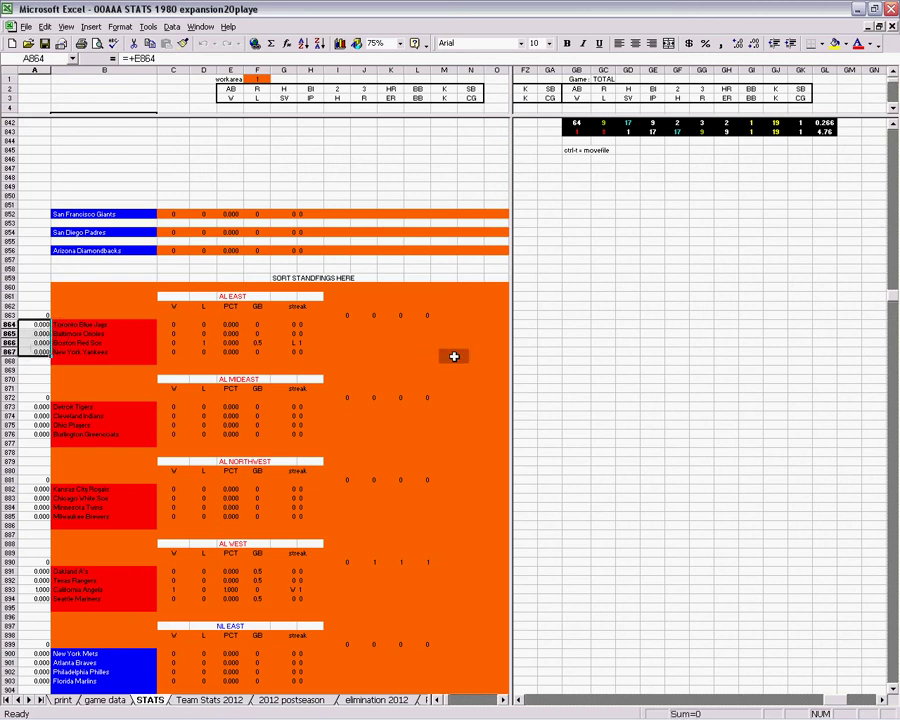
double_click(510, 356)
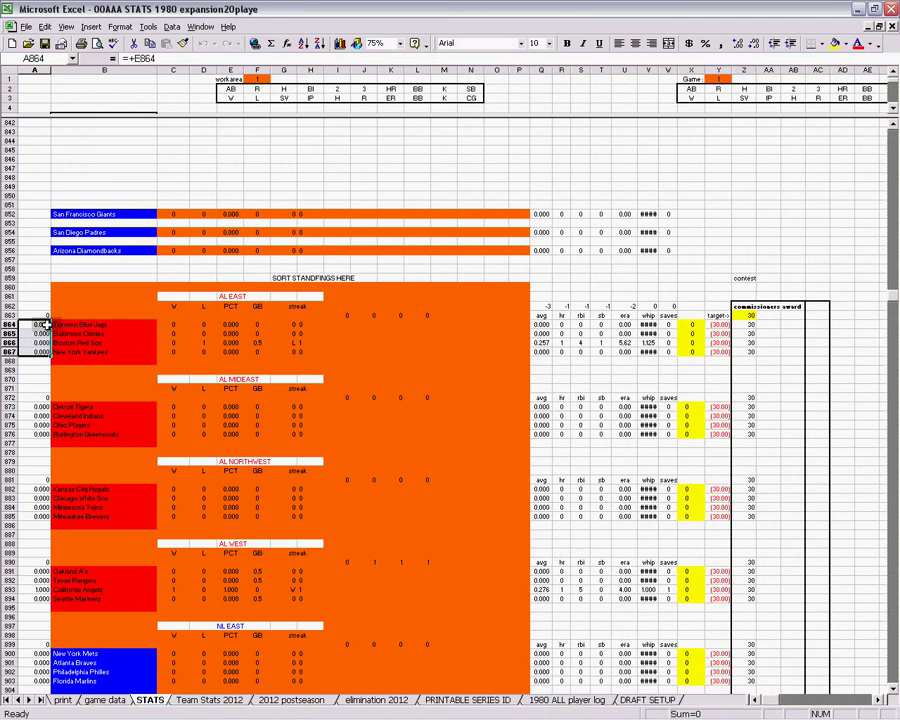
drag(42, 325, 205, 349)
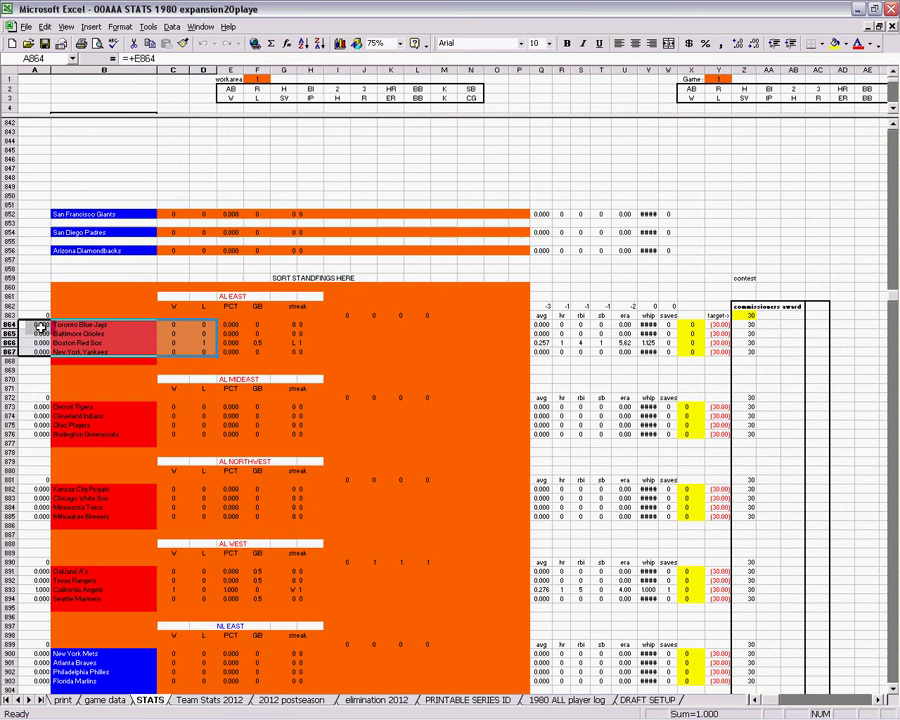
drag(40, 325, 815, 352)
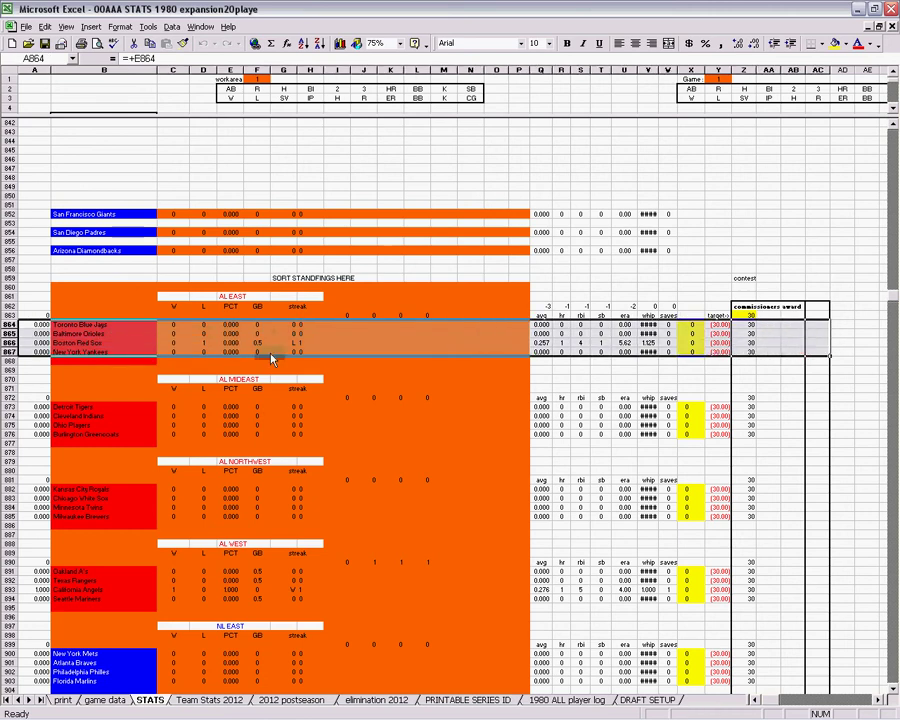
Examine the AL East formulas for the sort value, team name, games behind and the Boston Red Sox batting average
click(38, 334)
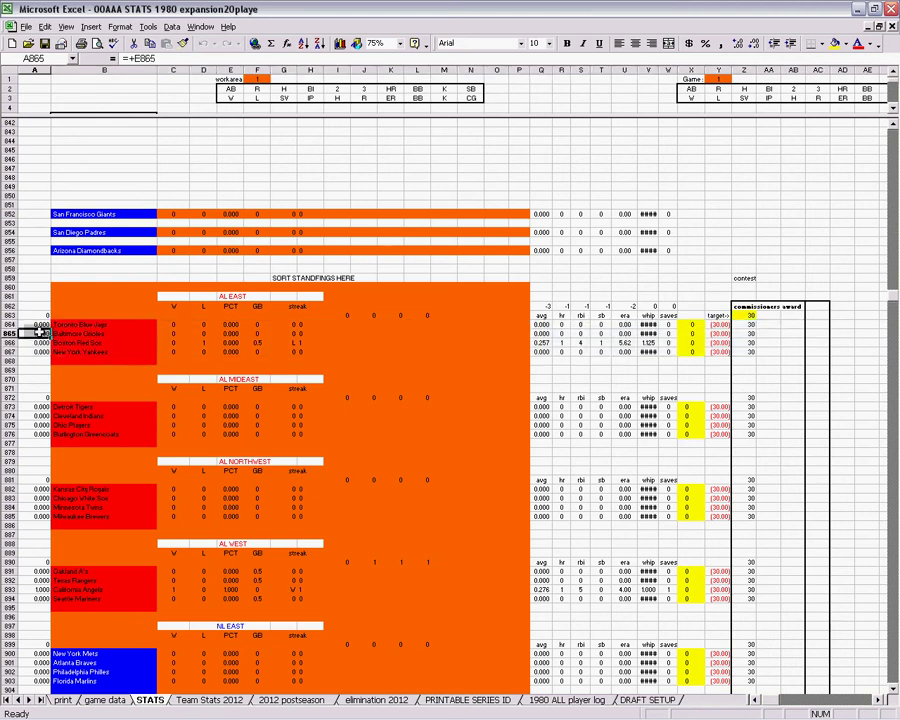
click(38, 325)
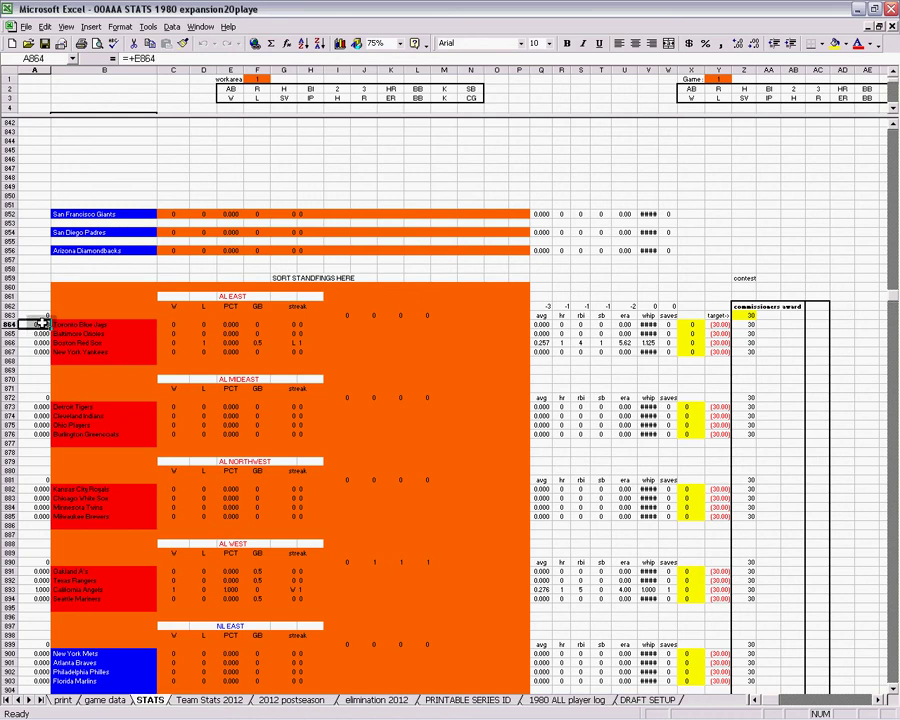
click(72, 324)
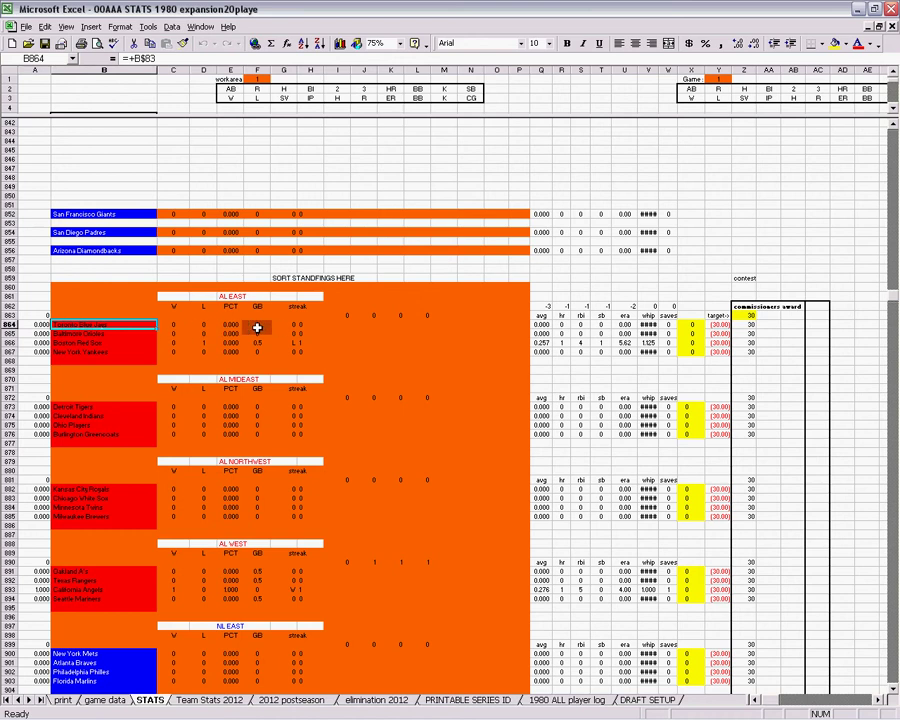
click(257, 325)
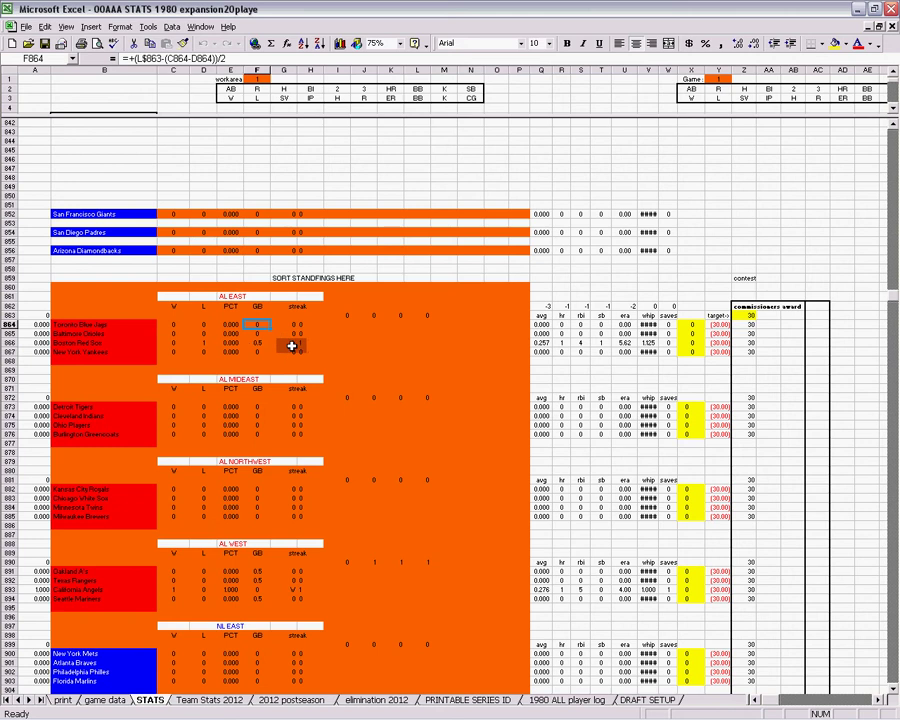
click(538, 343)
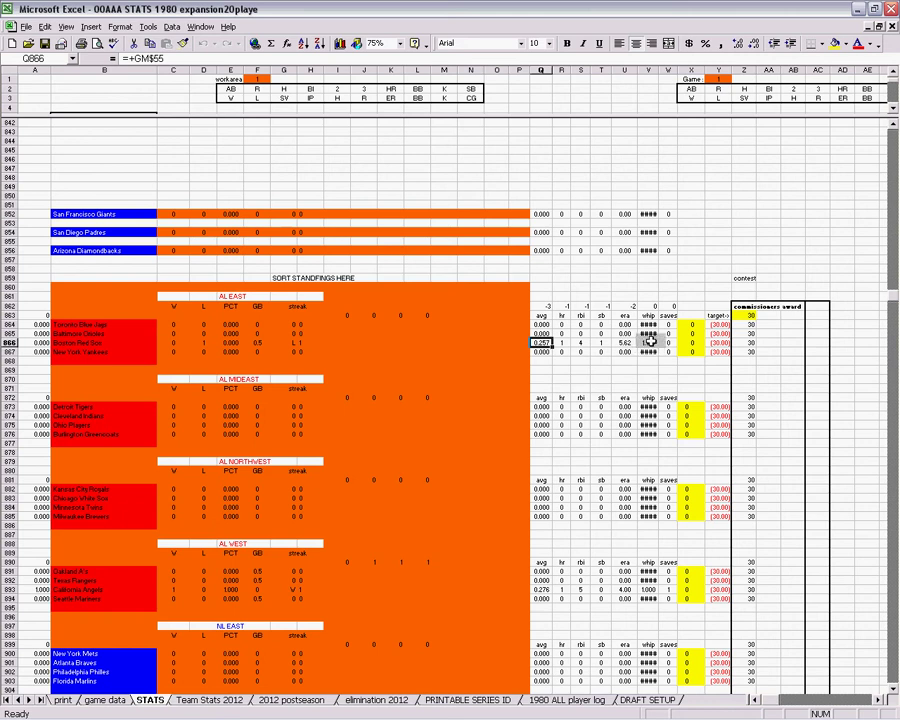
Examine the Boston Red Sox formulas in X866 and Y866 against the commissioners award target in Z863
click(692, 343)
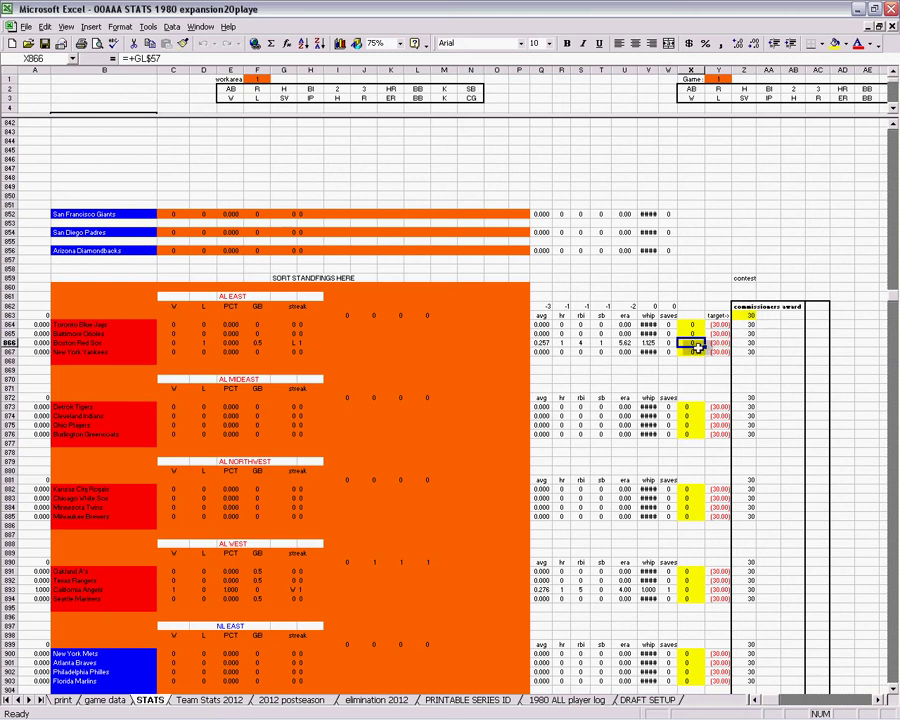
drag(698, 346, 756, 319)
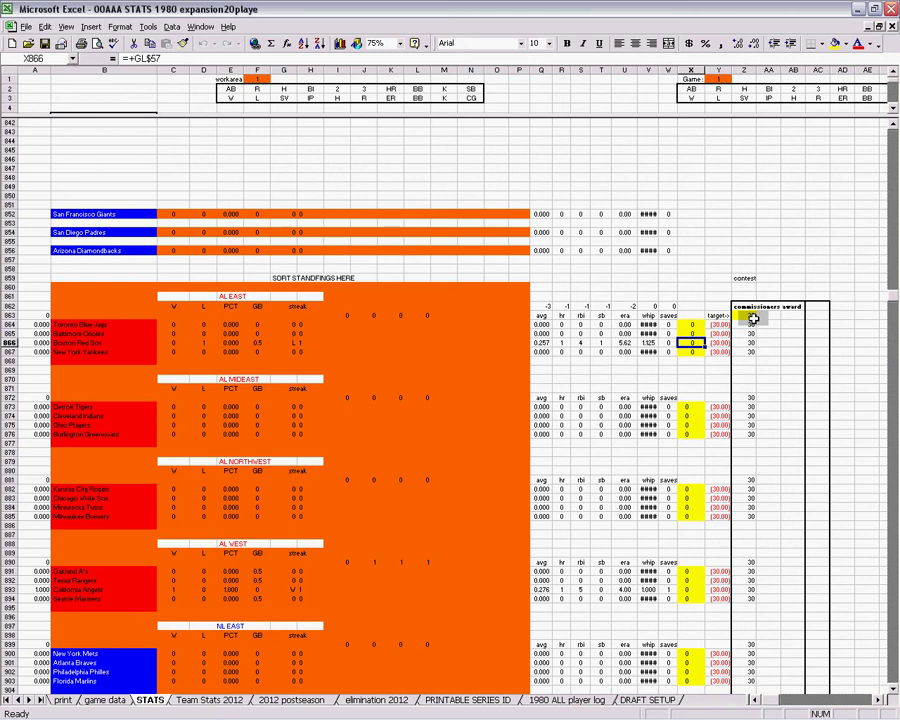
drag(753, 318, 717, 341)
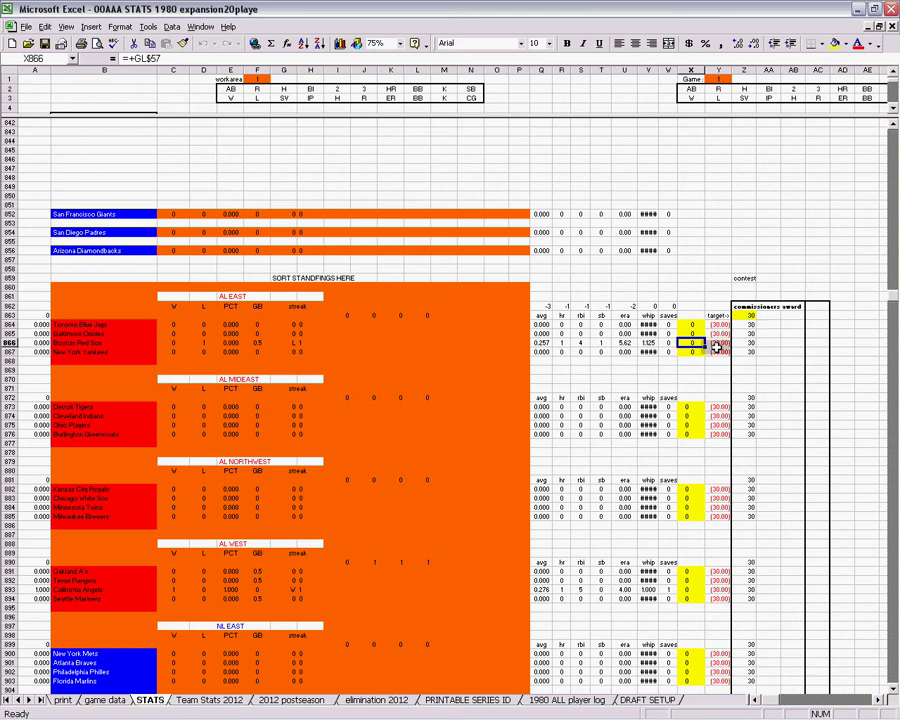
click(715, 342)
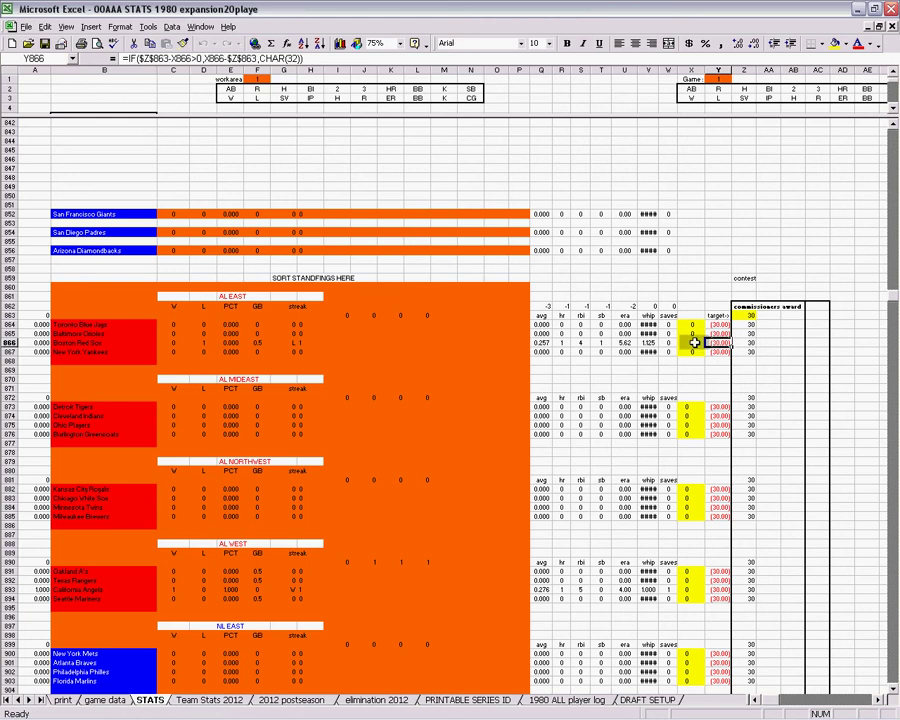
click(694, 342)
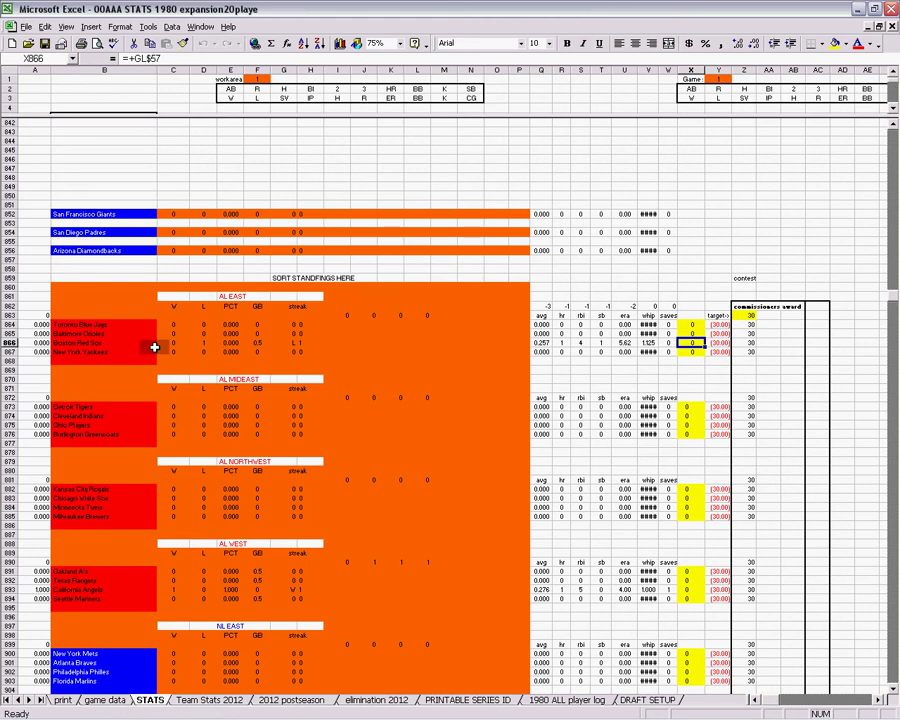
Review the remaining AL and NL division standings from AL Mideast down to the batting statistics section
click(133, 425)
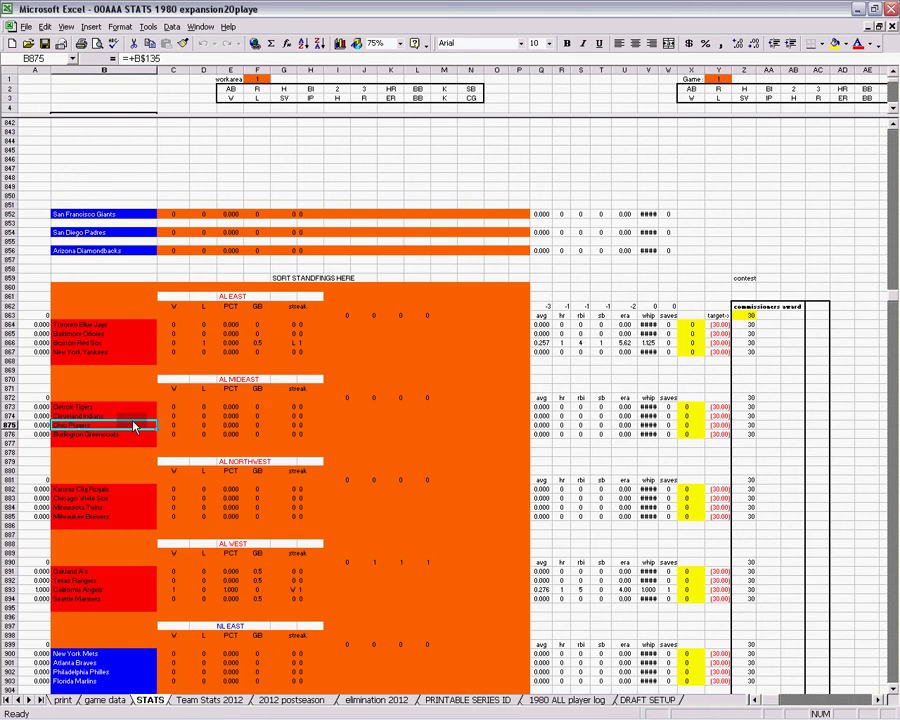
scroll(133, 421, down, 6)
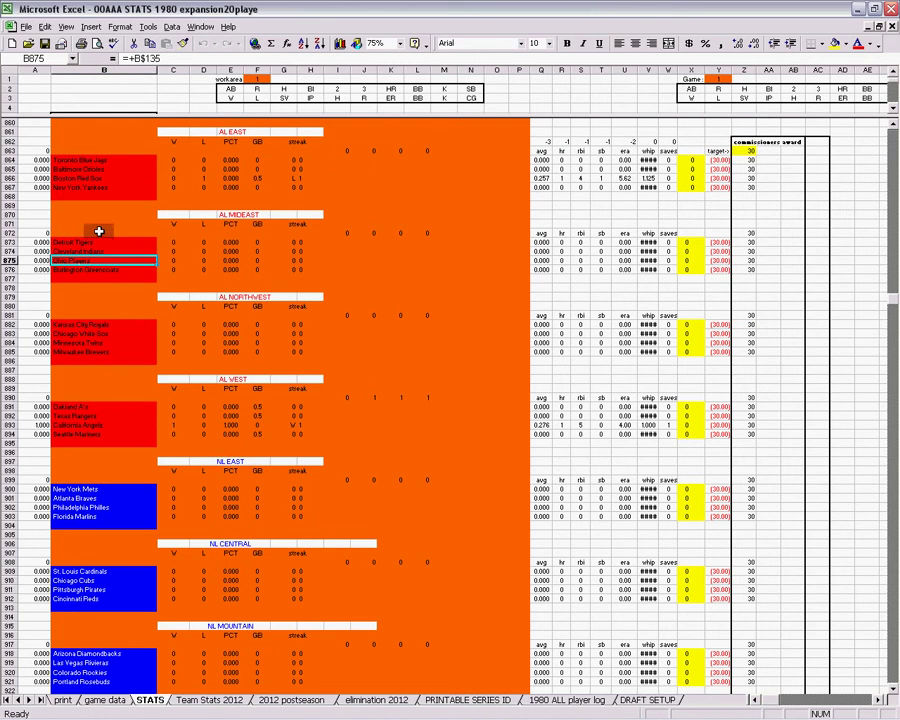
scroll(101, 452, down, 2)
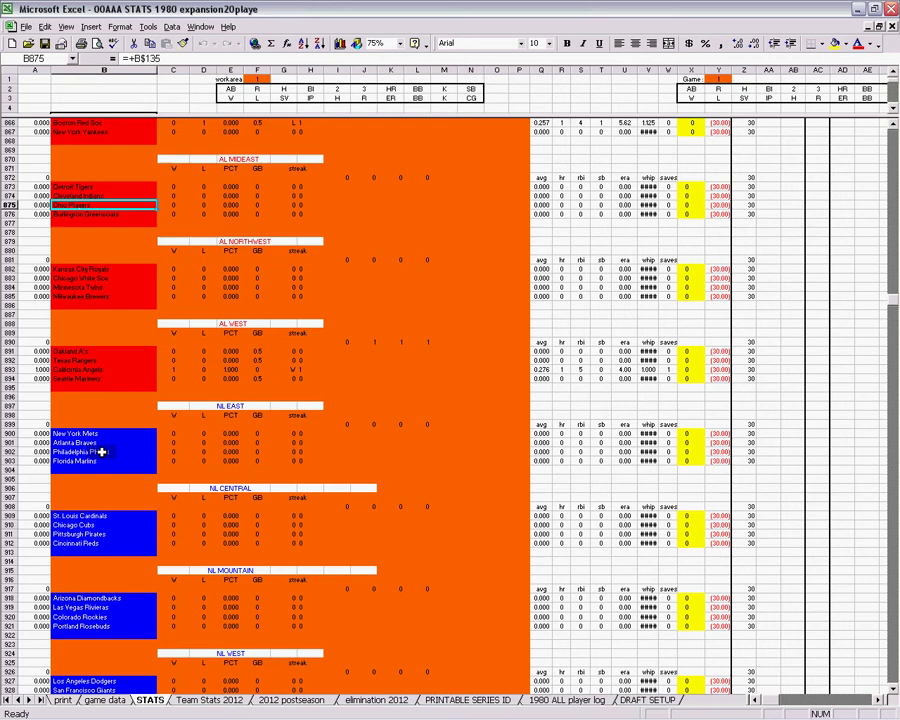
scroll(101, 452, down, 3)
scroll(101, 452, down, 8)
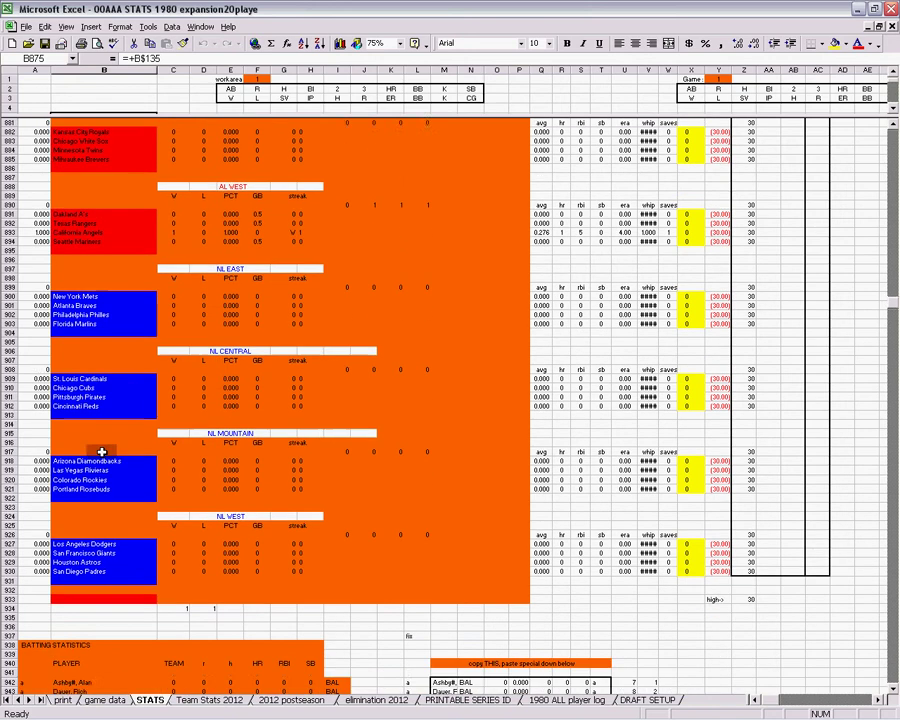
scroll(101, 452, down, 6)
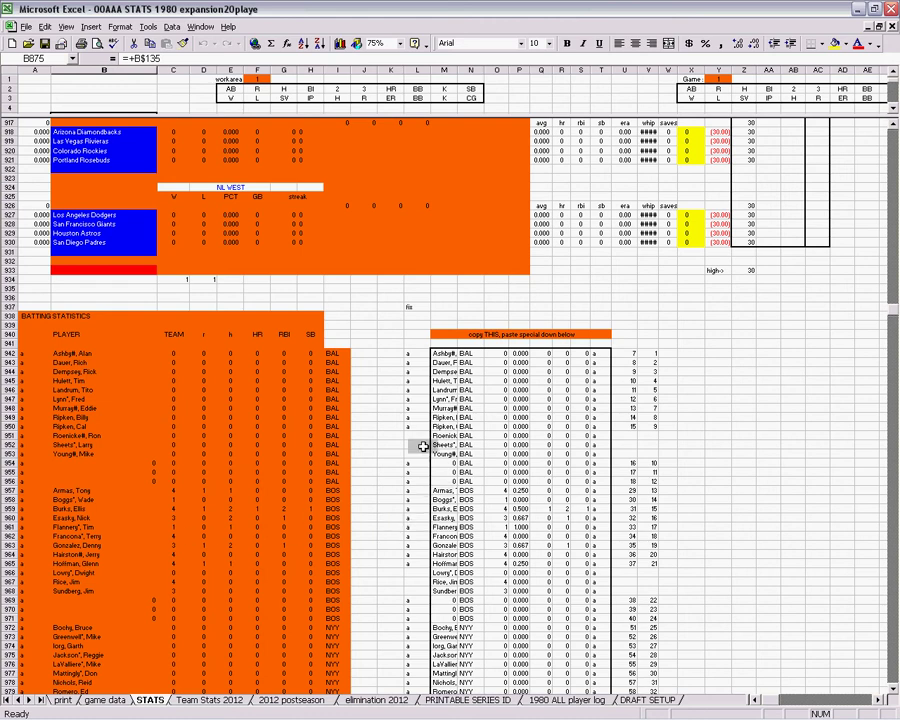
Go through the player batting and pitching lists by team down to the team totals table at row 1716
click(447, 472)
scroll(516, 566, down, 12)
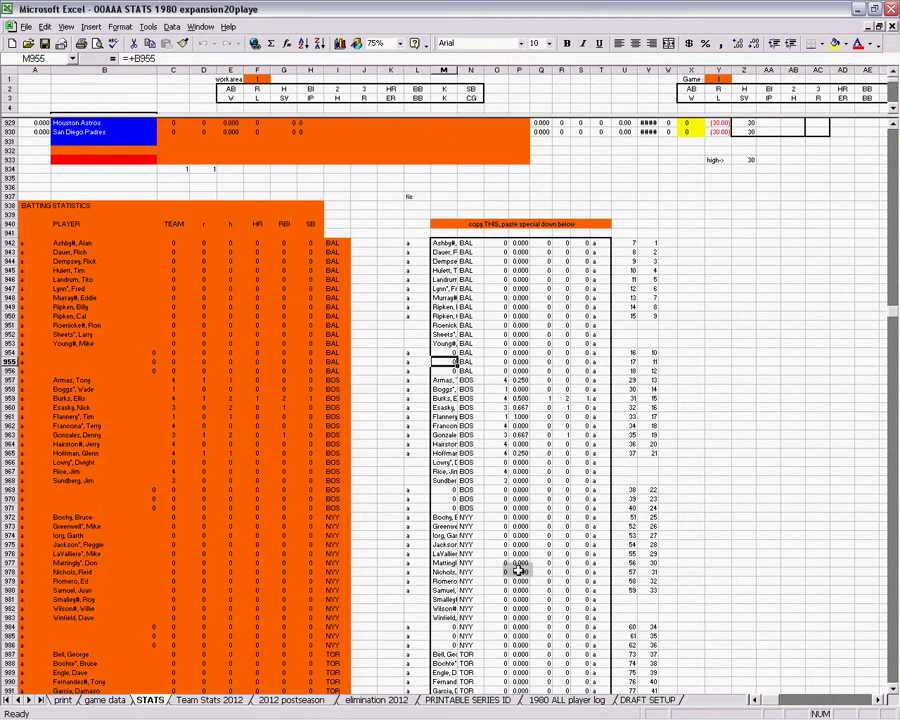
scroll(516, 570, down, 20)
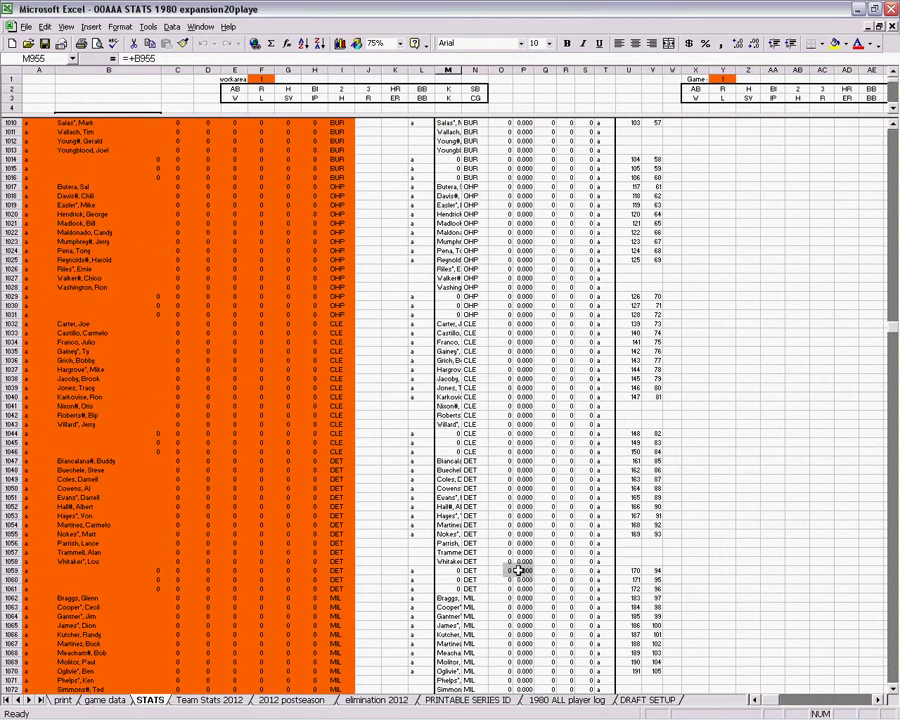
scroll(513, 577, down, 20)
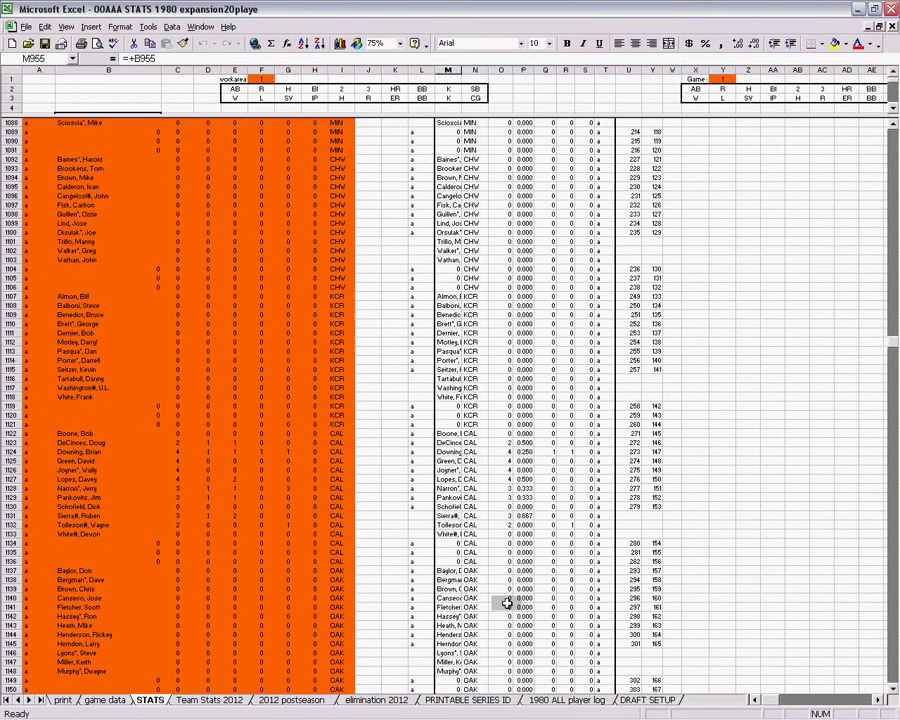
scroll(507, 603, down, 20)
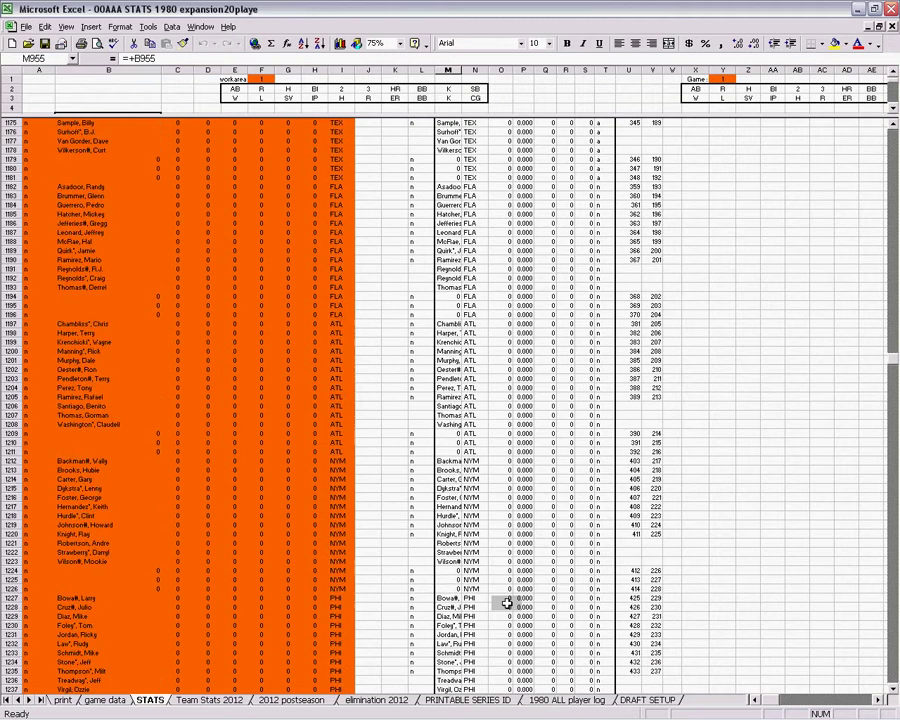
scroll(507, 603, down, 4)
click(500, 605)
key(Page_Down)
key(Page_Down)
key(Page_Down)
key(Page_Down)
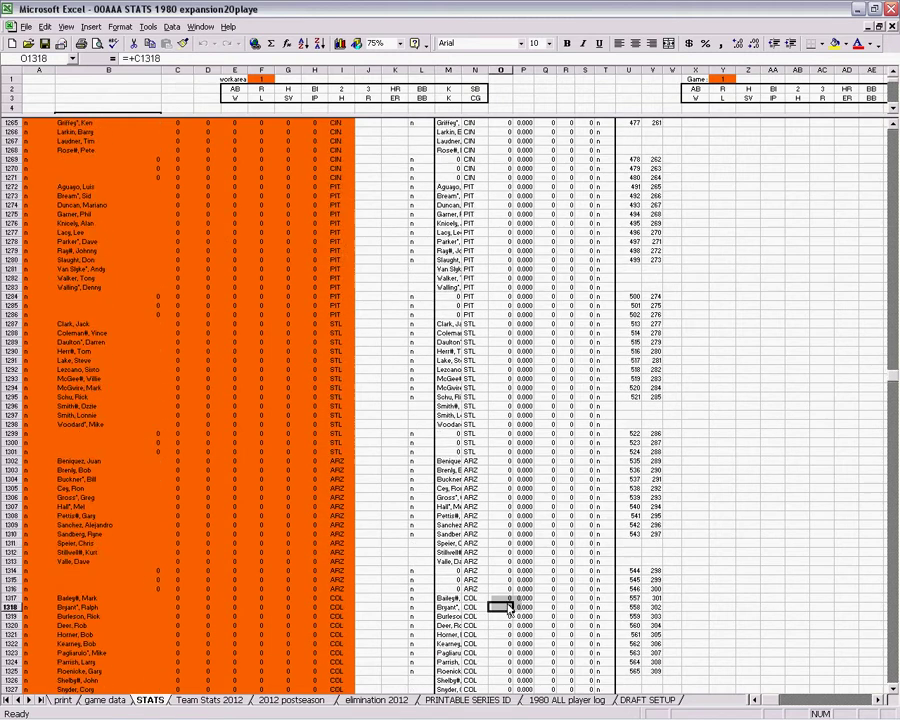
key(Page_Down)
key(Page_Down)
key(Page_Down)
key(Page_Down)
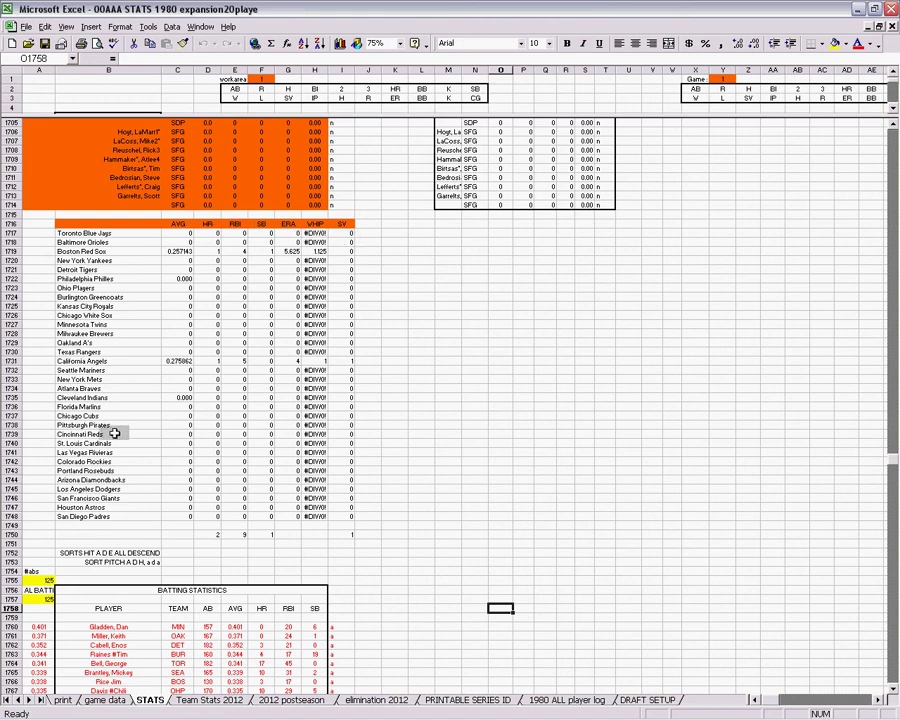
Examine the sort instructions in B1752 and the player entries in the AL batting statistics table below
click(100, 552)
scroll(107, 590, down, 3)
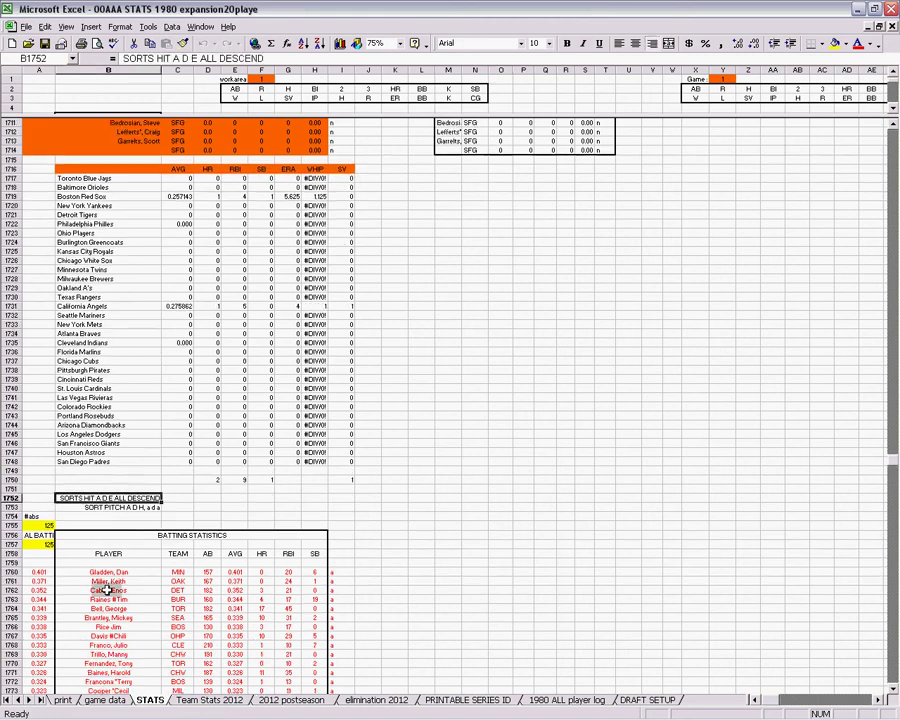
scroll(107, 590, down, 2)
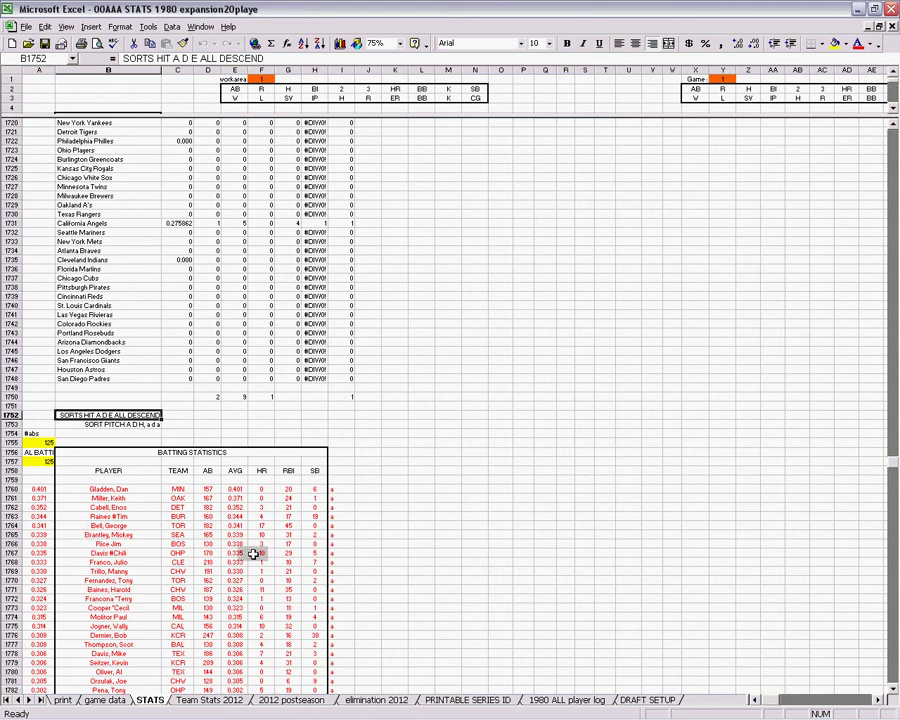
click(108, 507)
click(207, 535)
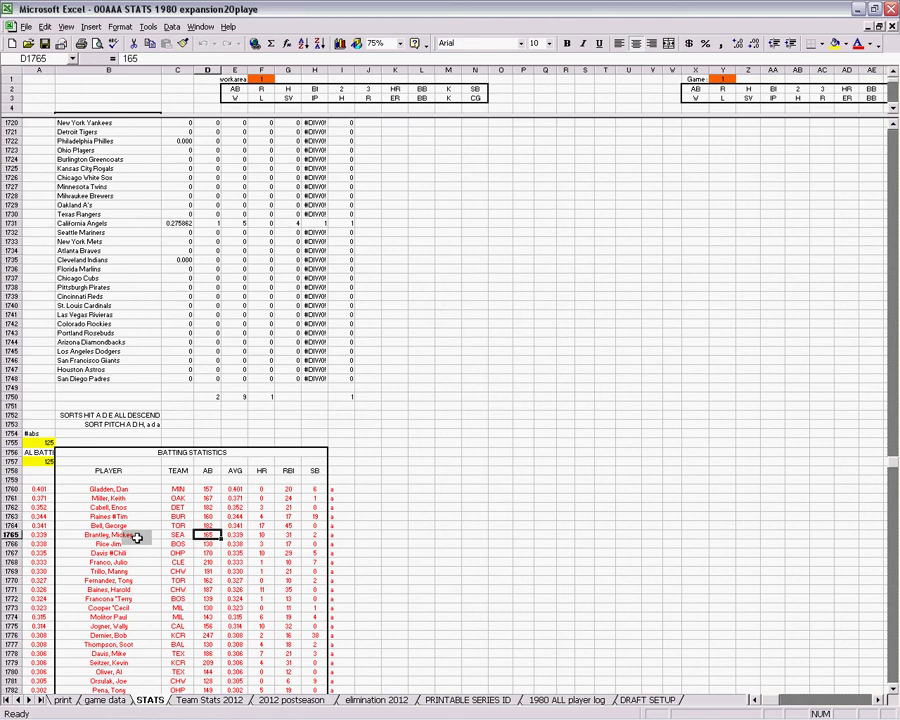
Examine the at-bat threshold in A1755 above the AL batting statistics table
click(135, 533)
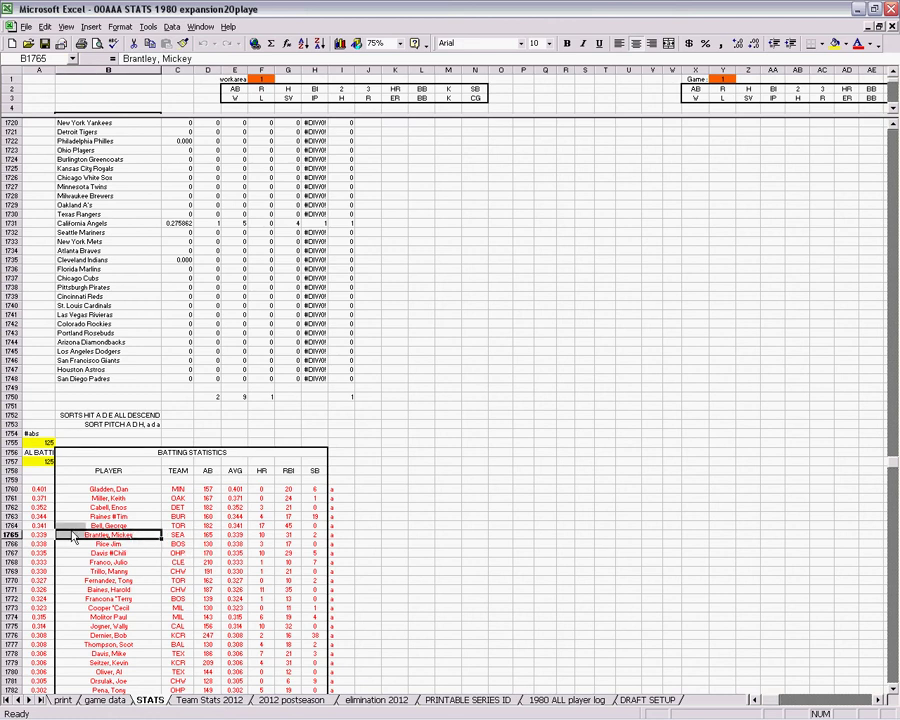
click(39, 443)
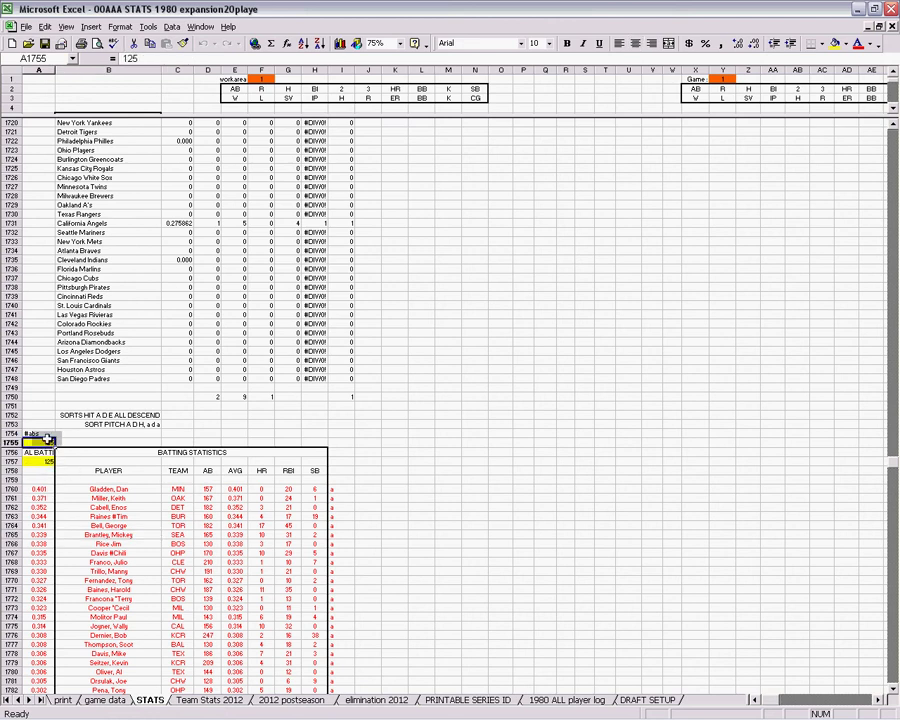
drag(47, 441, 78, 471)
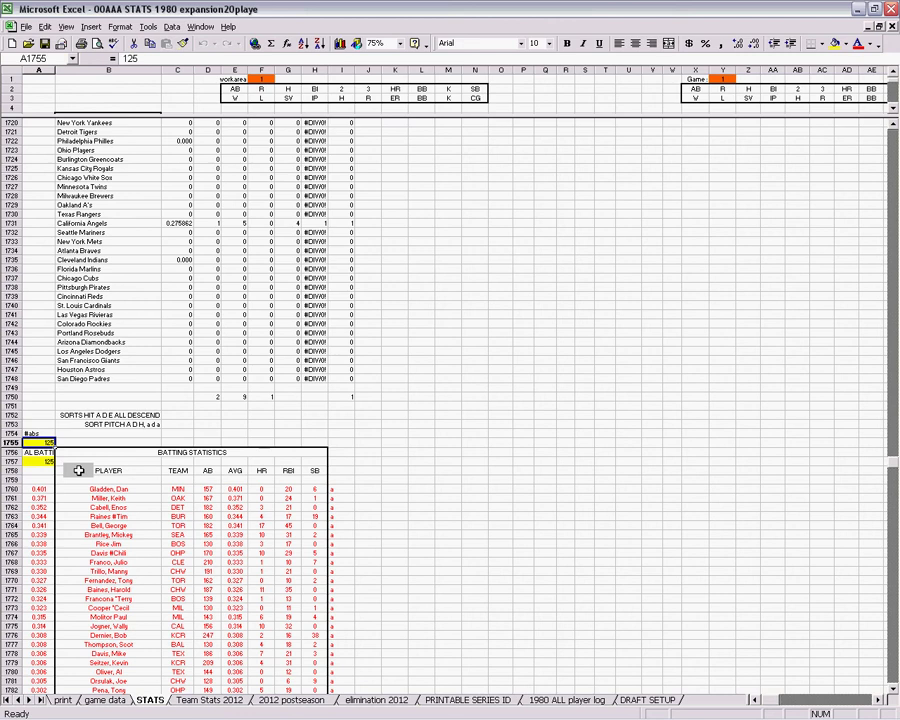
mouse_move(78, 470)
mouse_down()
mouse_move(50, 472)
mouse_move(44, 448)
mouse_move(88, 482)
mouse_up()
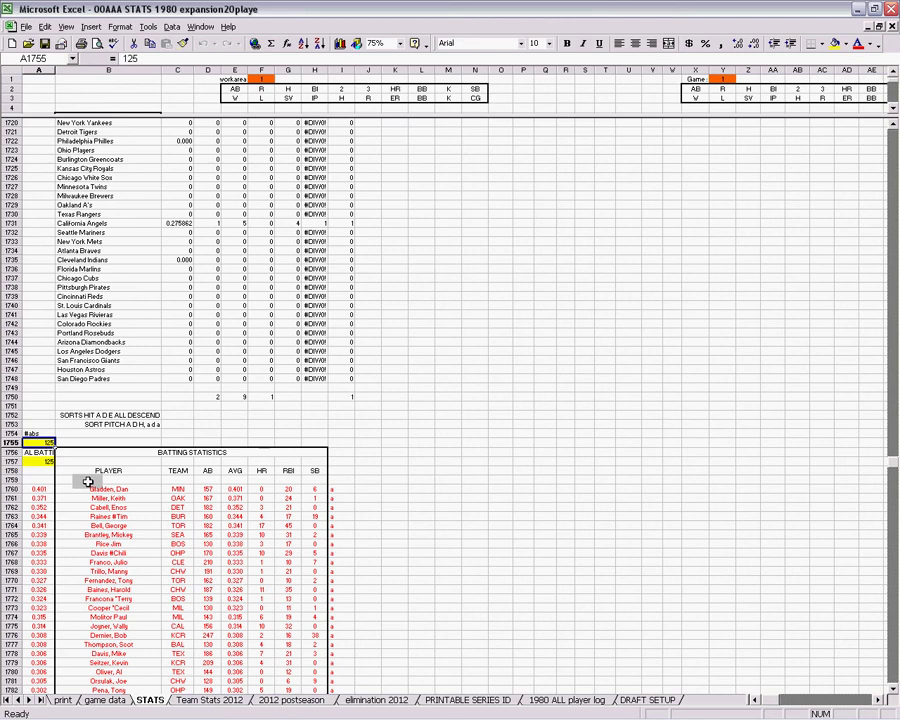
drag(64, 484, 42, 493)
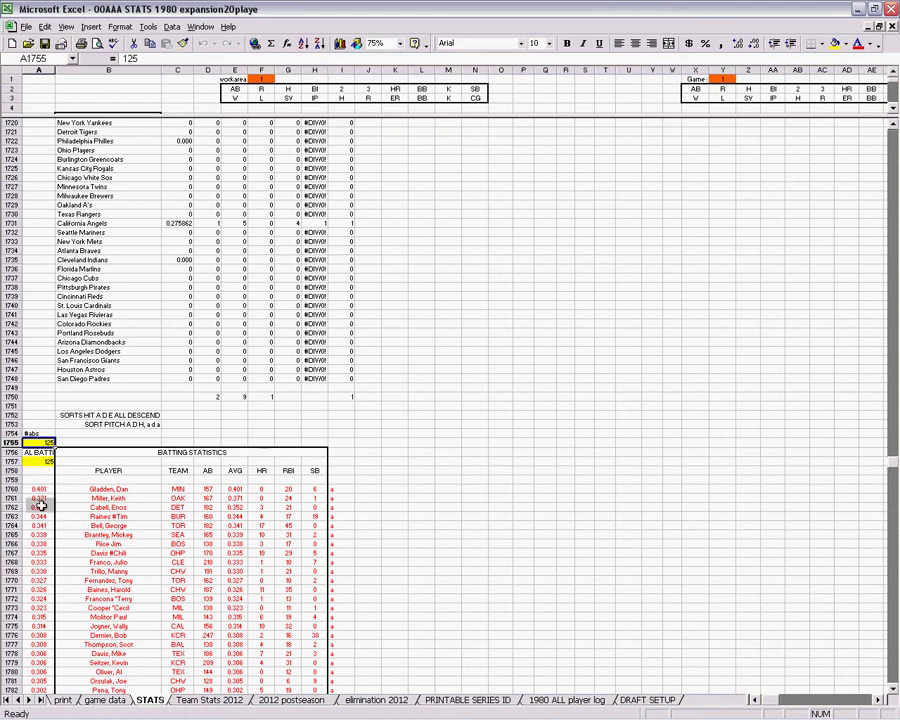
Examine the qualifying-average formula in A1760 together with the at-bats in D1760 and the average in E1760
click(40, 490)
mouse_move(40, 493)
mouse_down()
mouse_move(48, 524)
mouse_move(40, 489)
mouse_up()
click(237, 489)
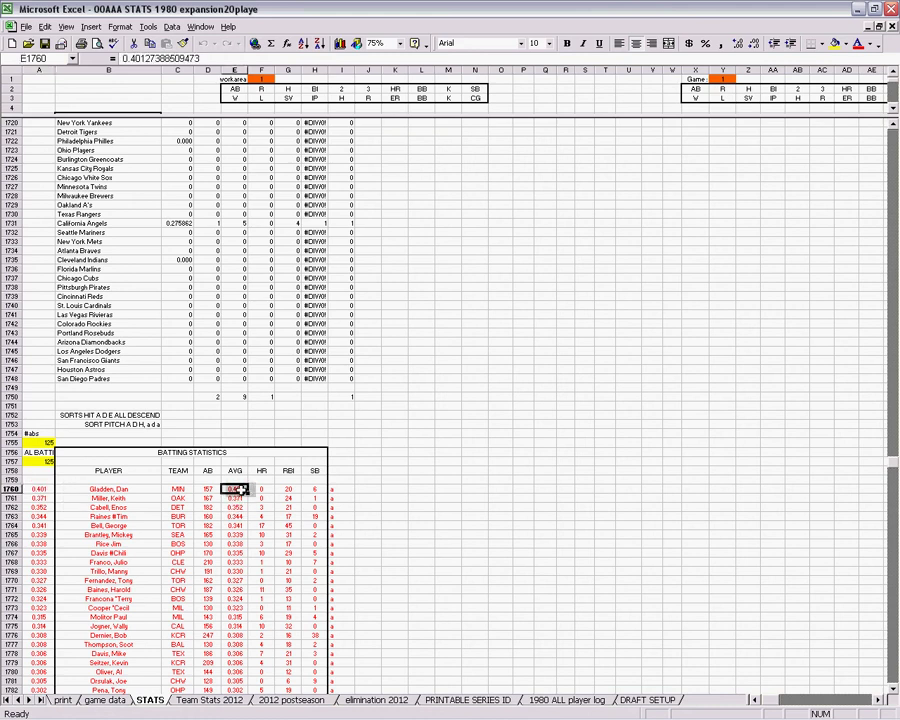
click(38, 489)
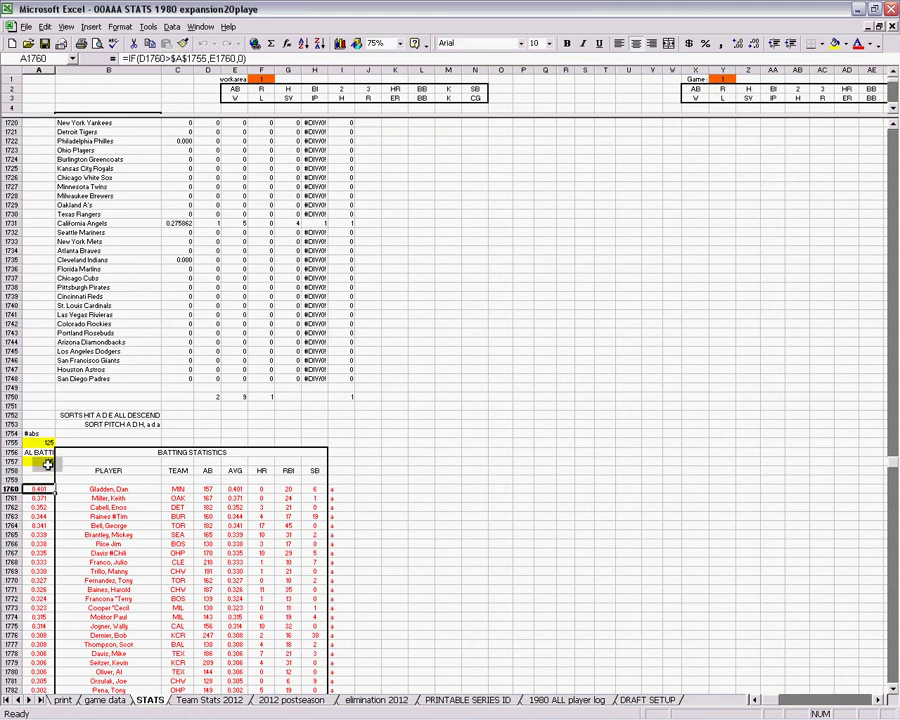
drag(47, 464, 45, 496)
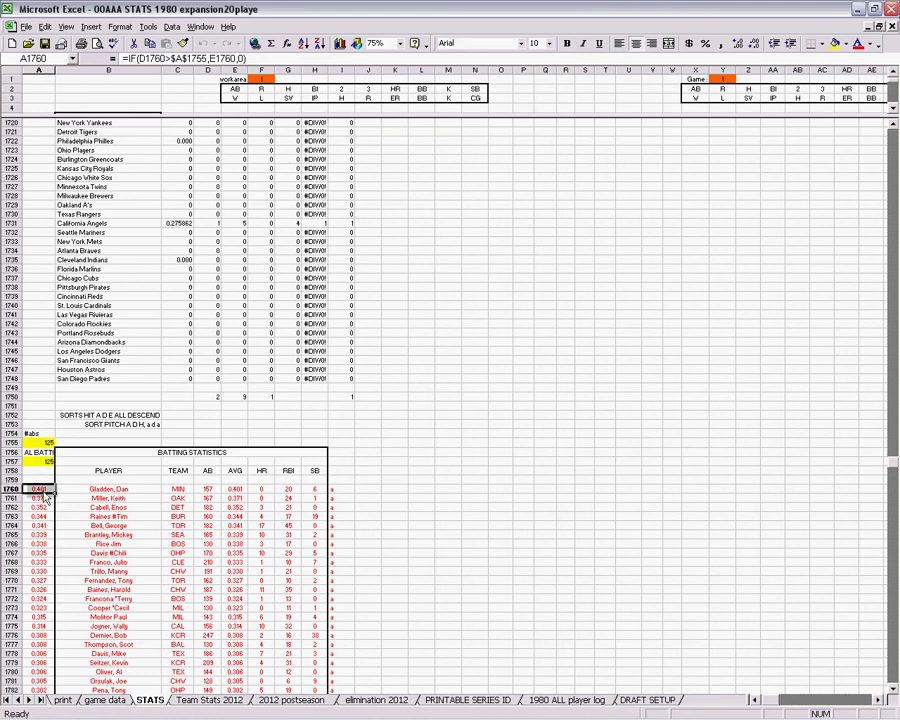
click(209, 490)
click(234, 488)
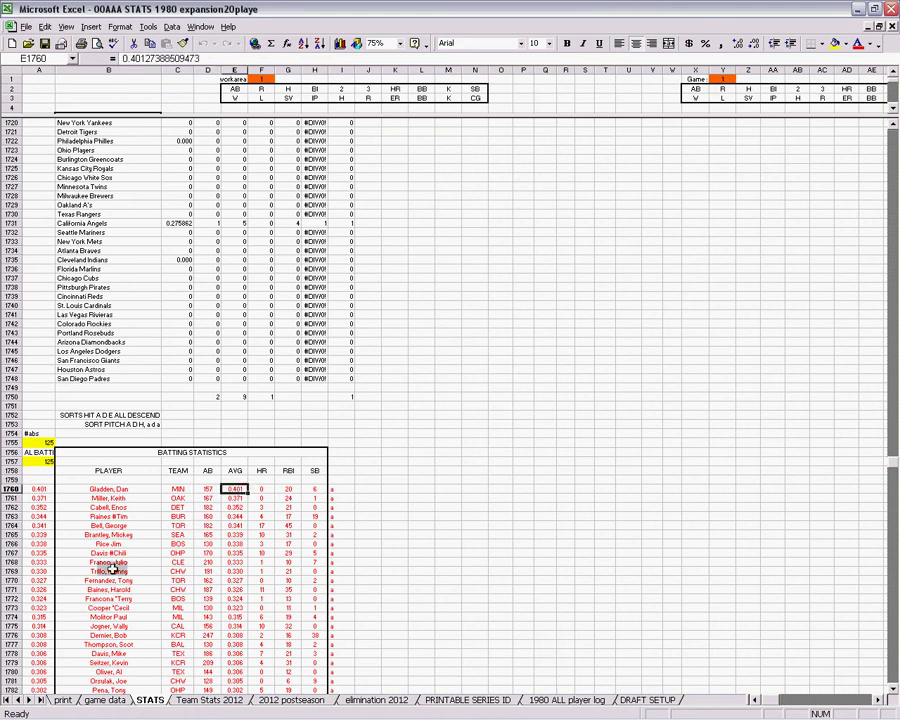
Review the AL batting list past its empty rows down to the NL batters starting at row 2000
scroll(120, 577, down, 4)
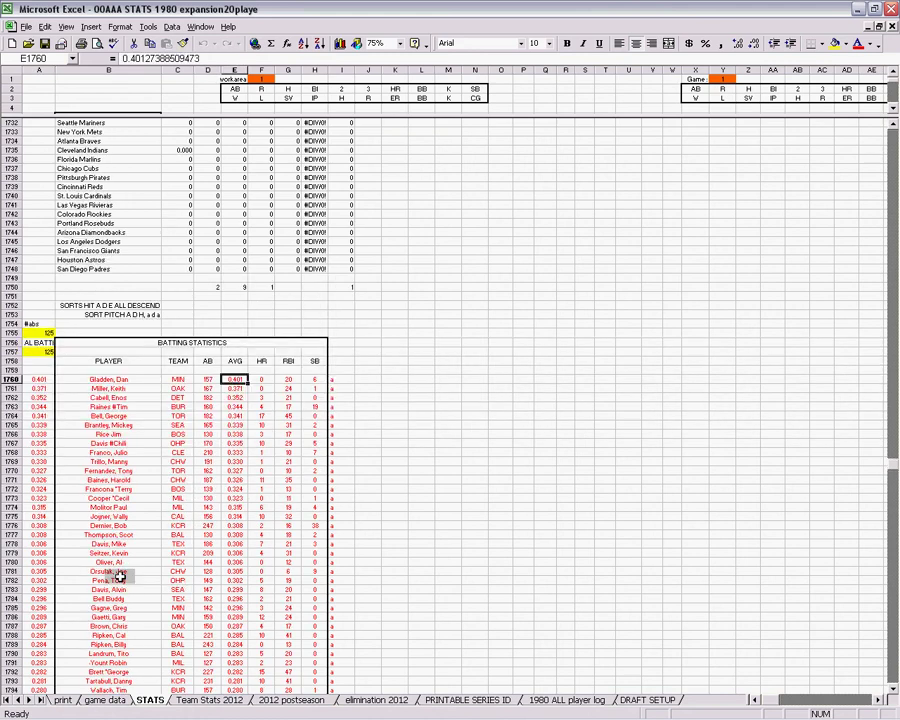
scroll(120, 577, down, 20)
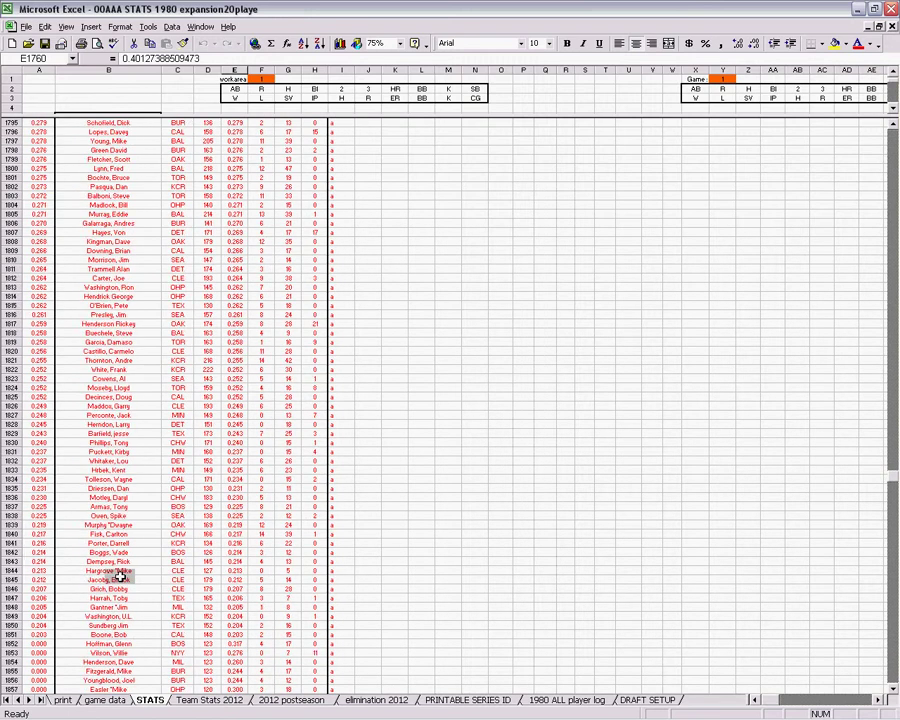
scroll(120, 577, down, 20)
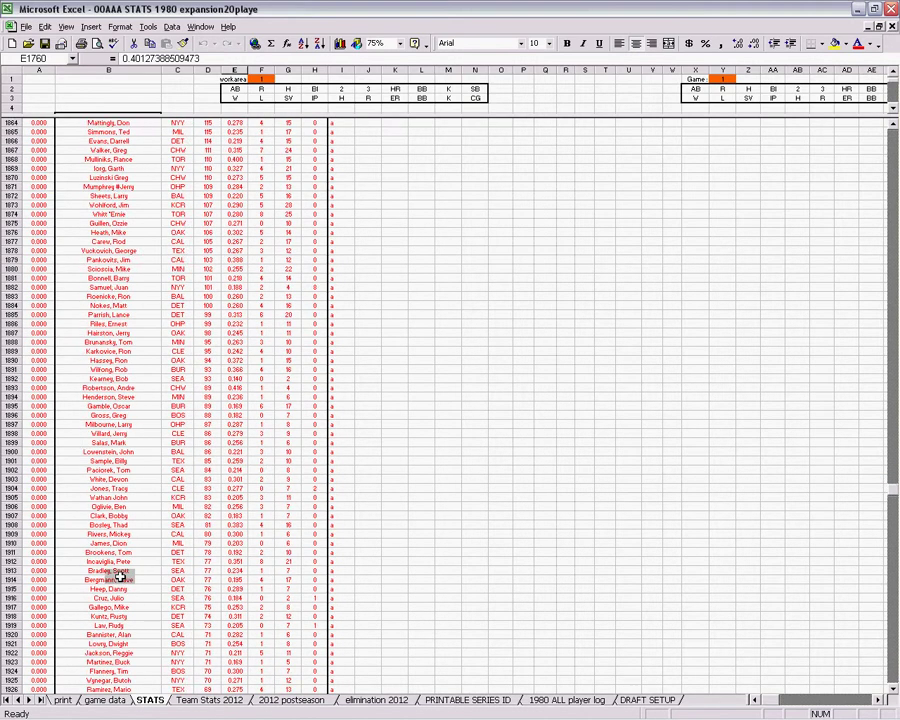
scroll(120, 577, down, 14)
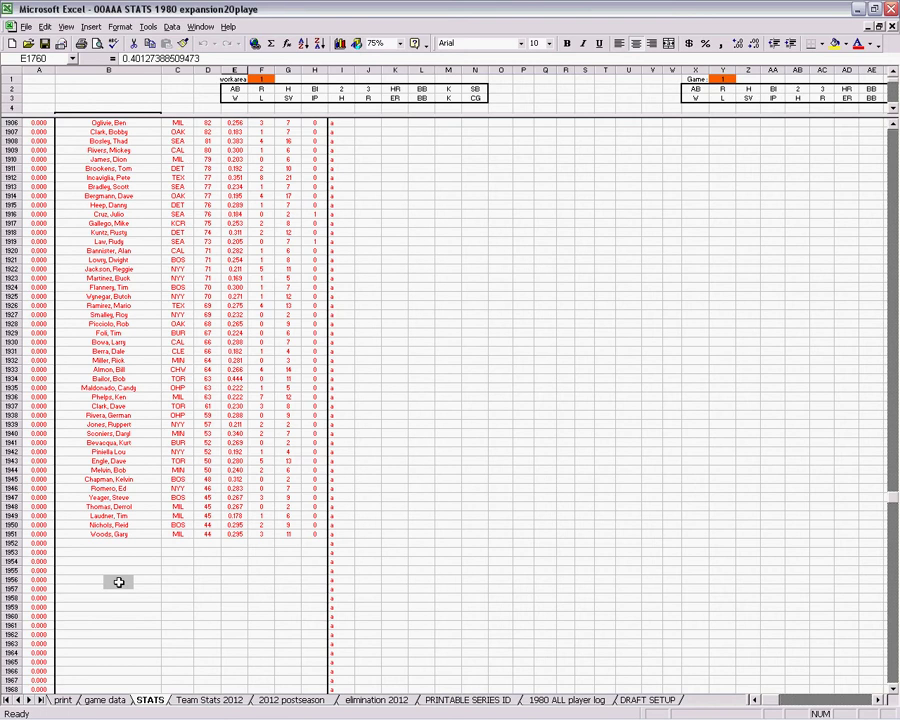
scroll(109, 494, down, 3)
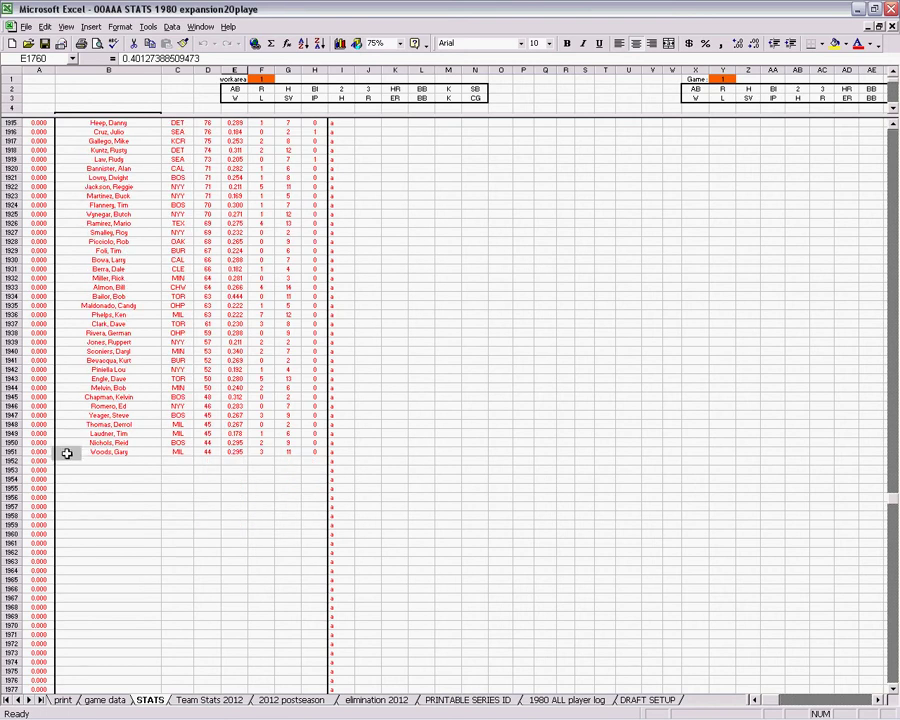
scroll(66, 453, down, 12)
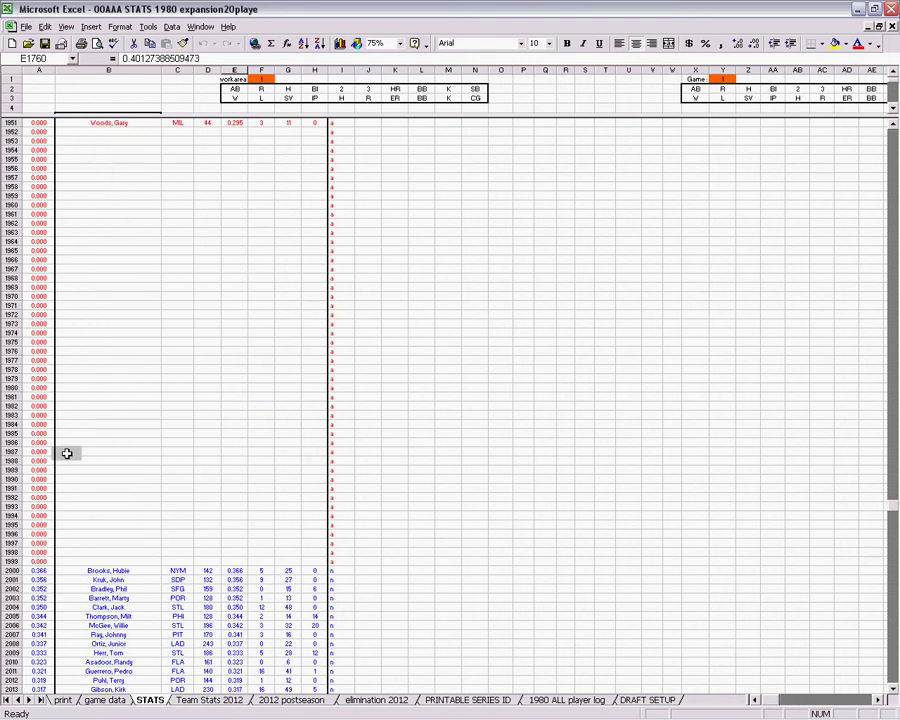
scroll(19, 507, down, 3)
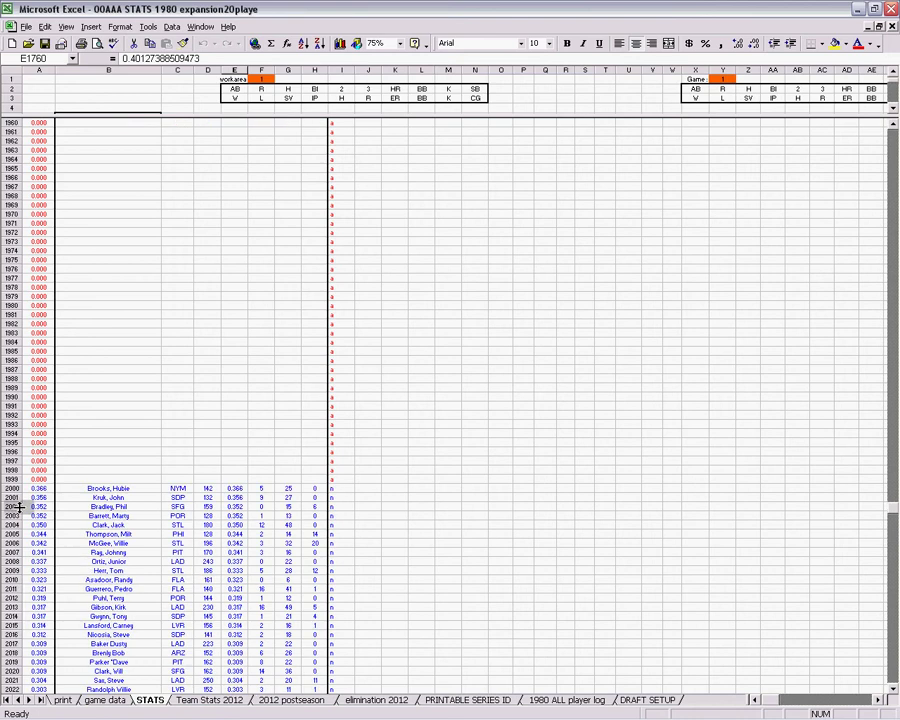
scroll(18, 524, down, 4)
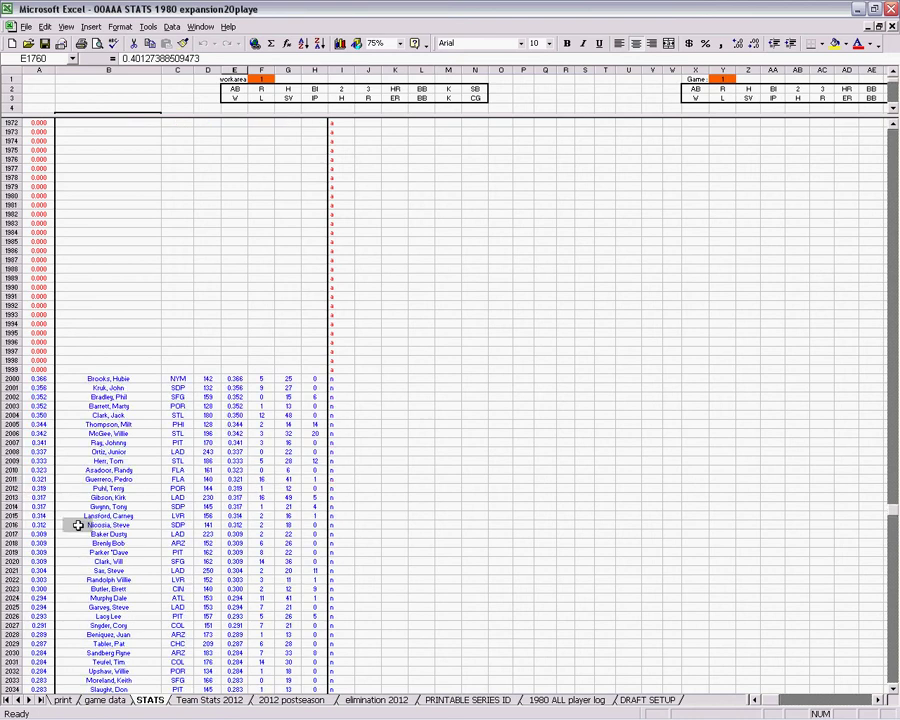
Check the NL qualifying average in A2008 and the at-bats and average in D2009 and E2009
click(37, 452)
click(208, 461)
click(234, 461)
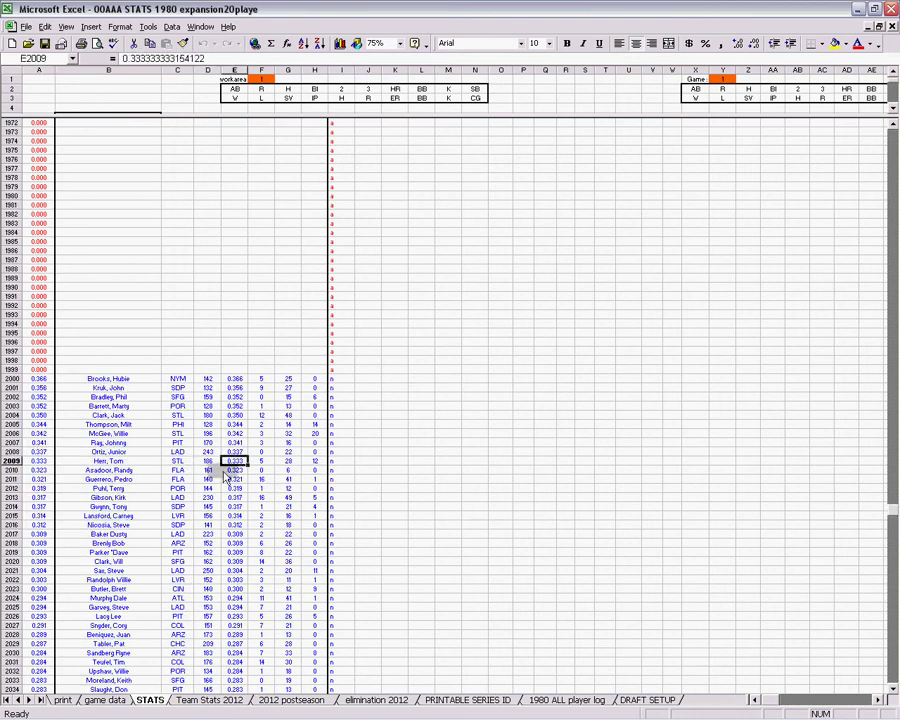
Review the rest of the NL batting list down to the American League pitching statistics table at row 2243
scroll(145, 552, down, 4)
scroll(145, 552, down, 20)
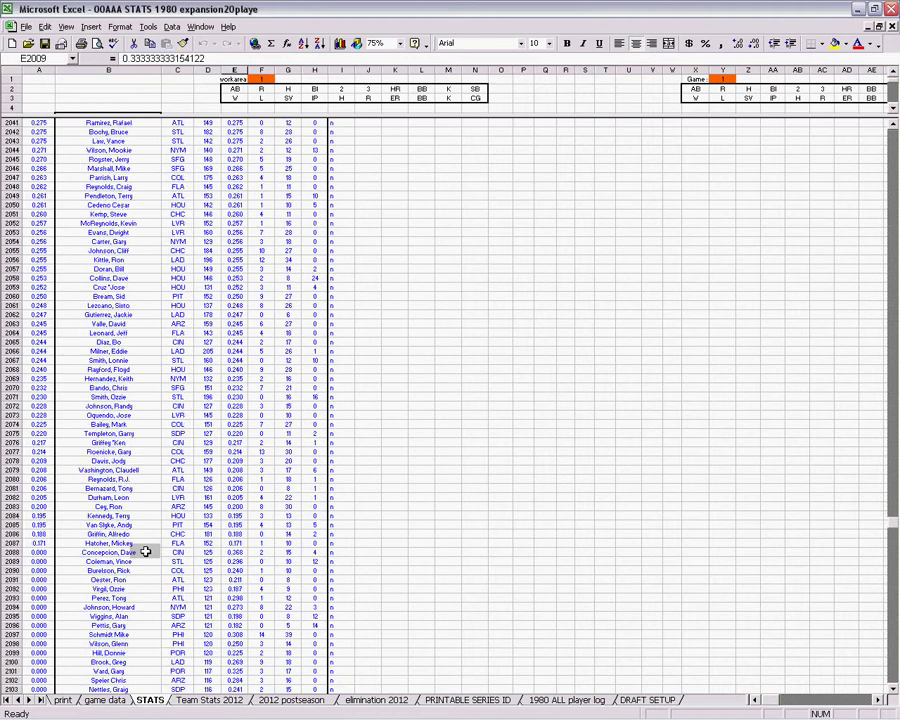
scroll(145, 552, down, 20)
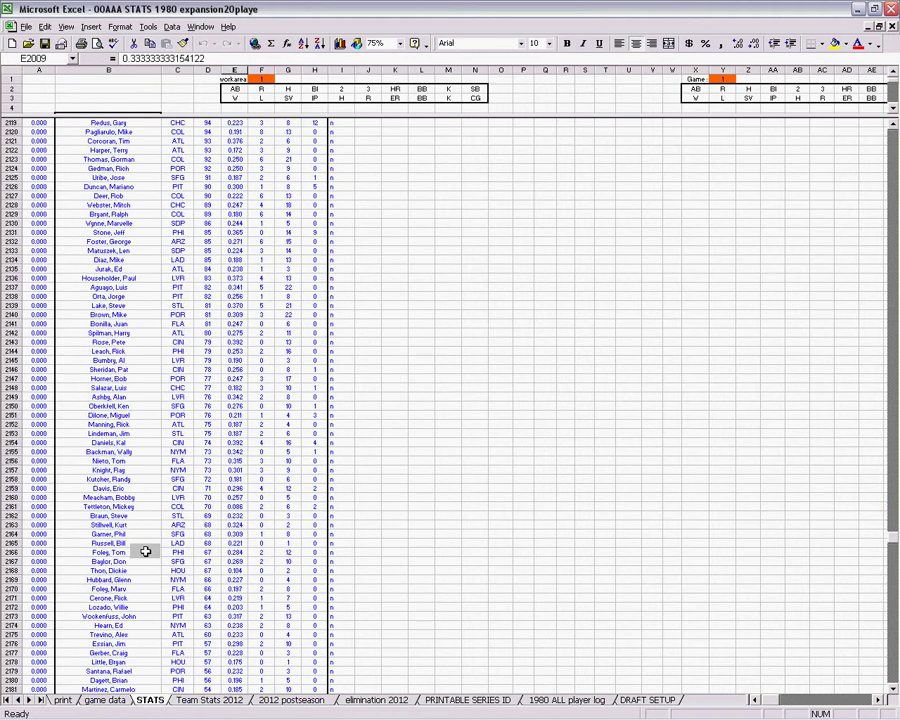
scroll(145, 552, down, 5)
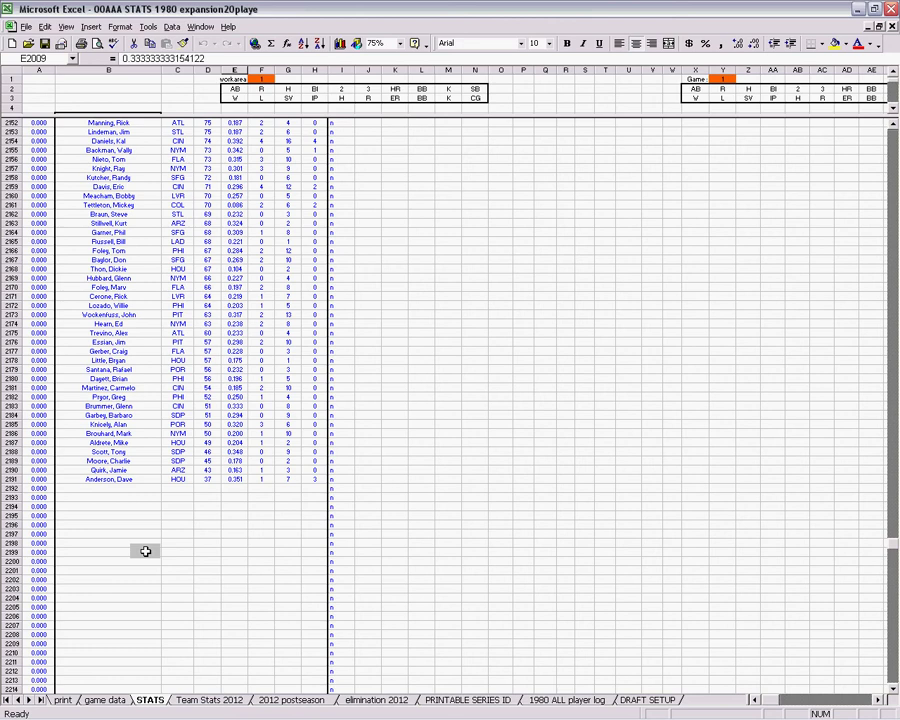
scroll(145, 552, down, 12)
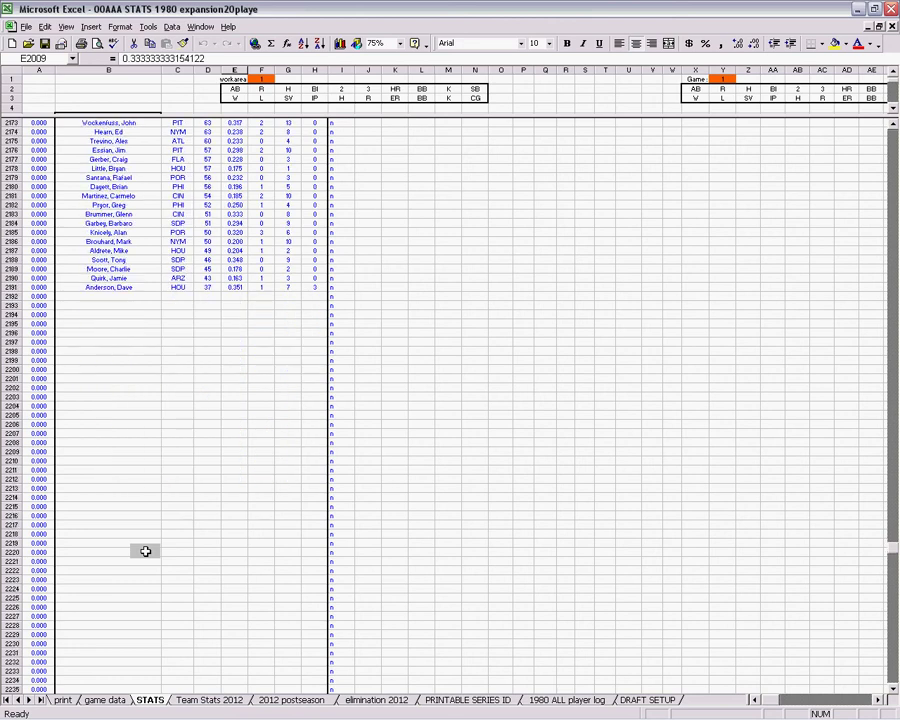
scroll(145, 552, down, 8)
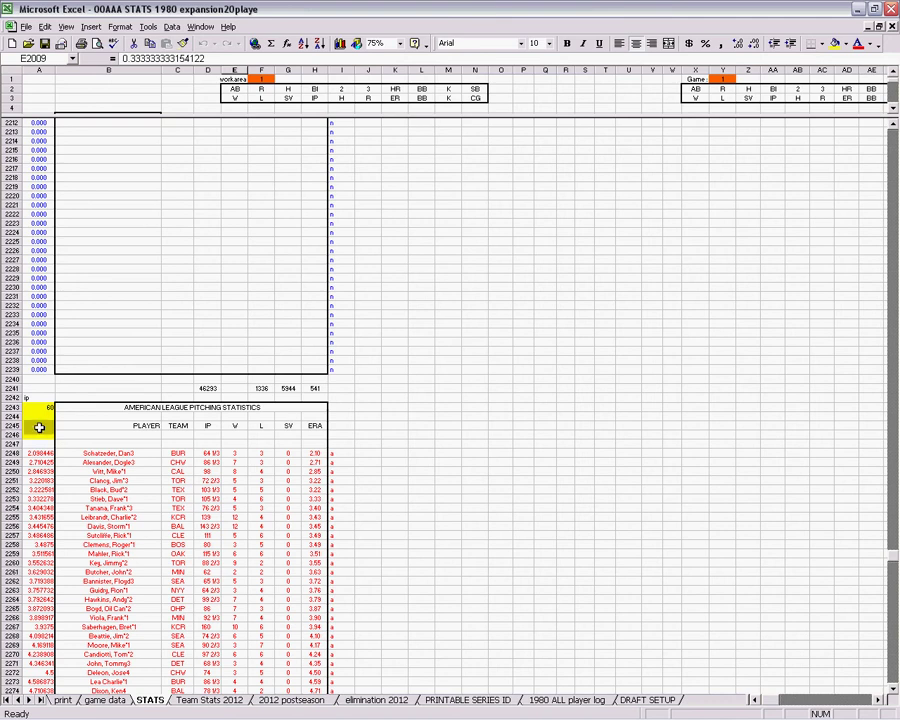
Examine the innings threshold area below A2243, the qualifying-ERA formula in A2248 with H2248, and the AL pitcher entries
mouse_move(42, 427)
mouse_down()
mouse_move(62, 412)
mouse_move(60, 424)
mouse_up()
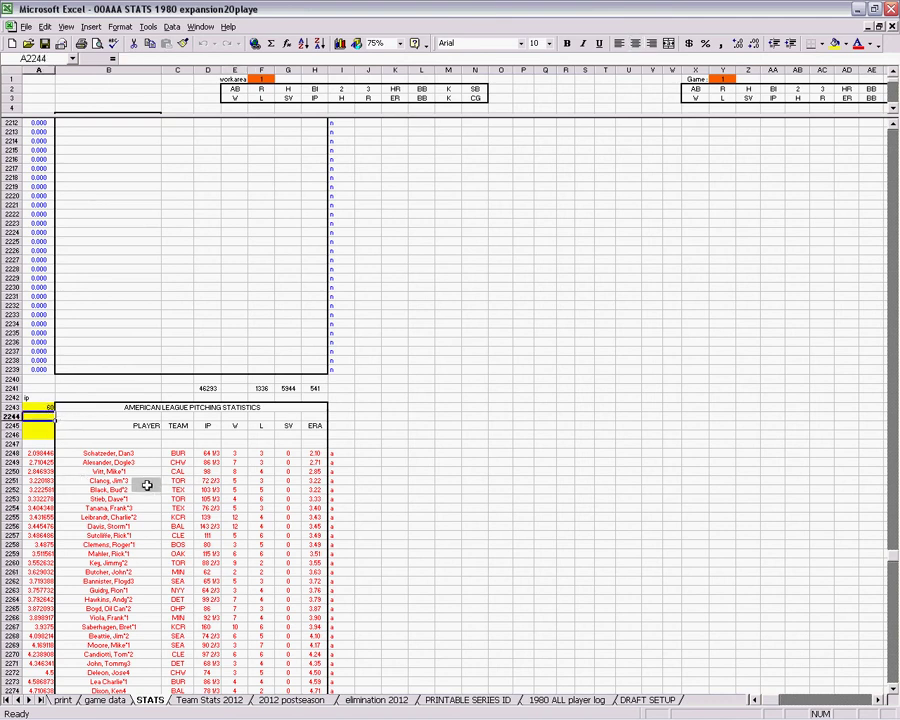
click(45, 455)
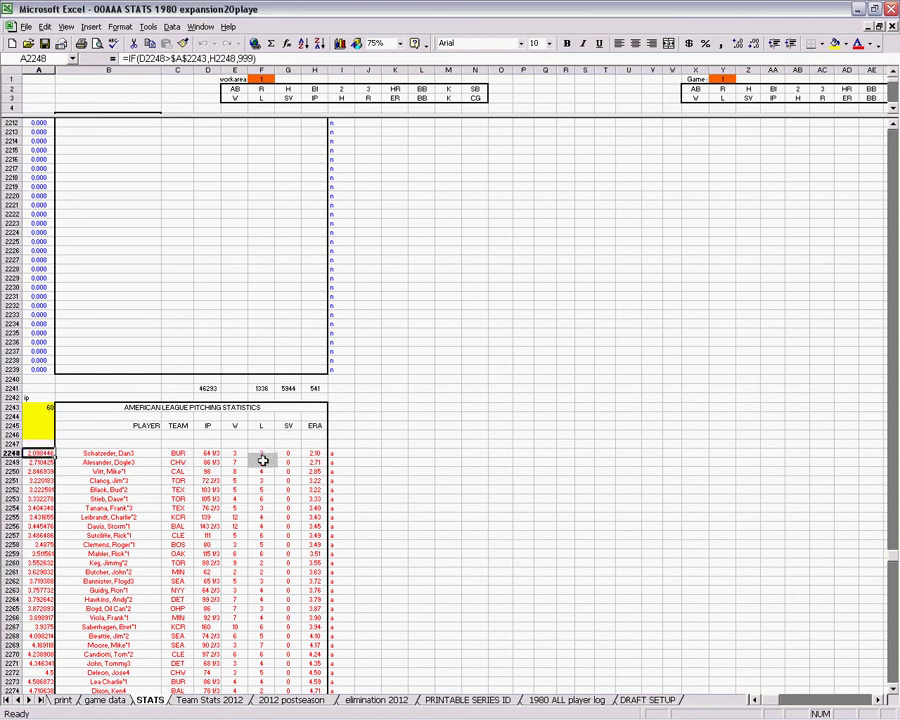
click(318, 454)
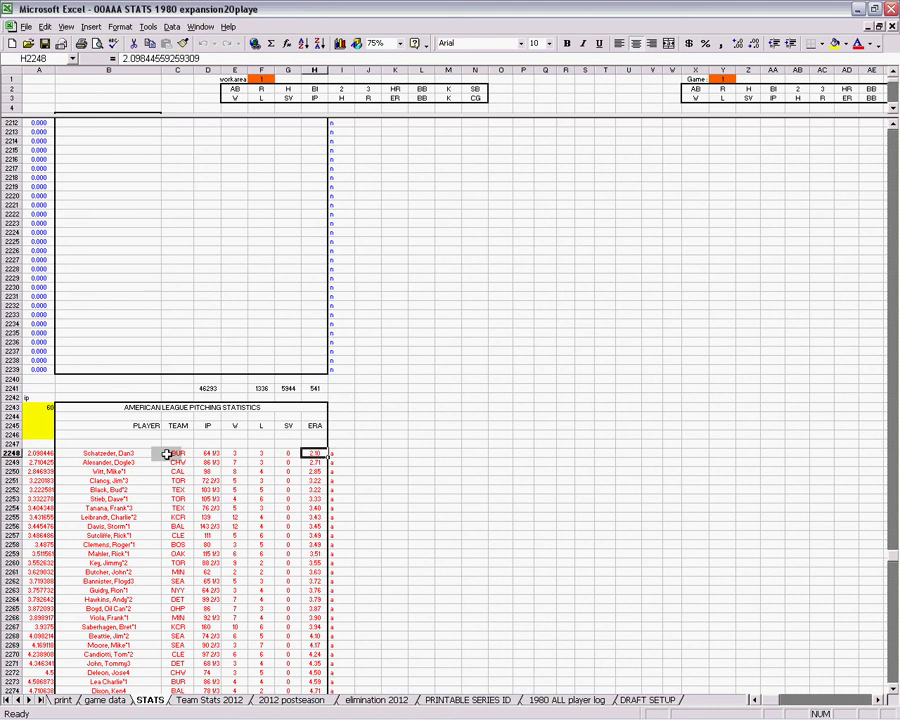
click(37, 453)
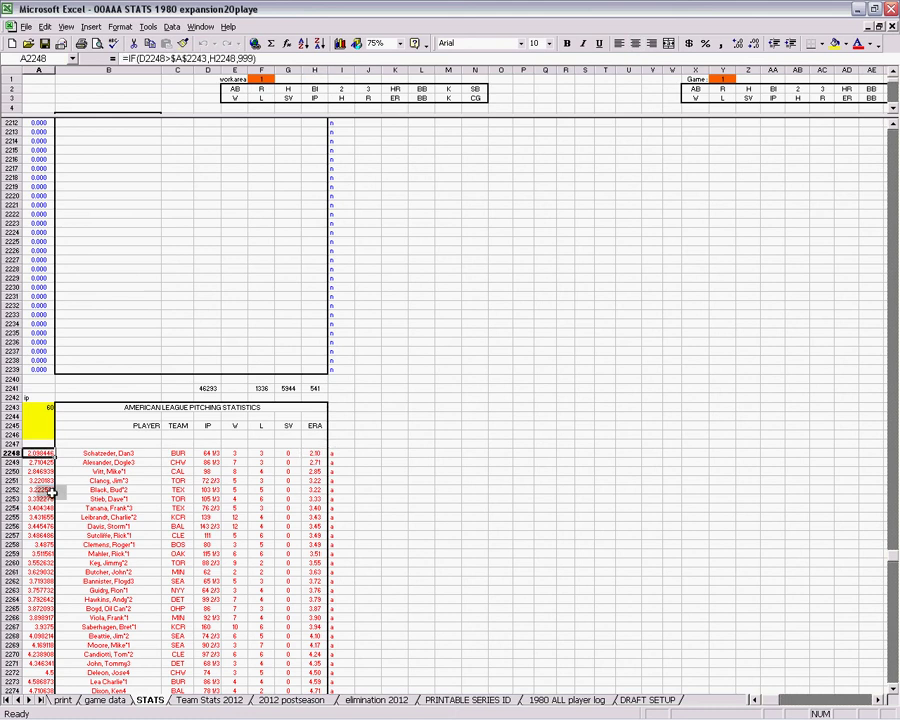
click(127, 516)
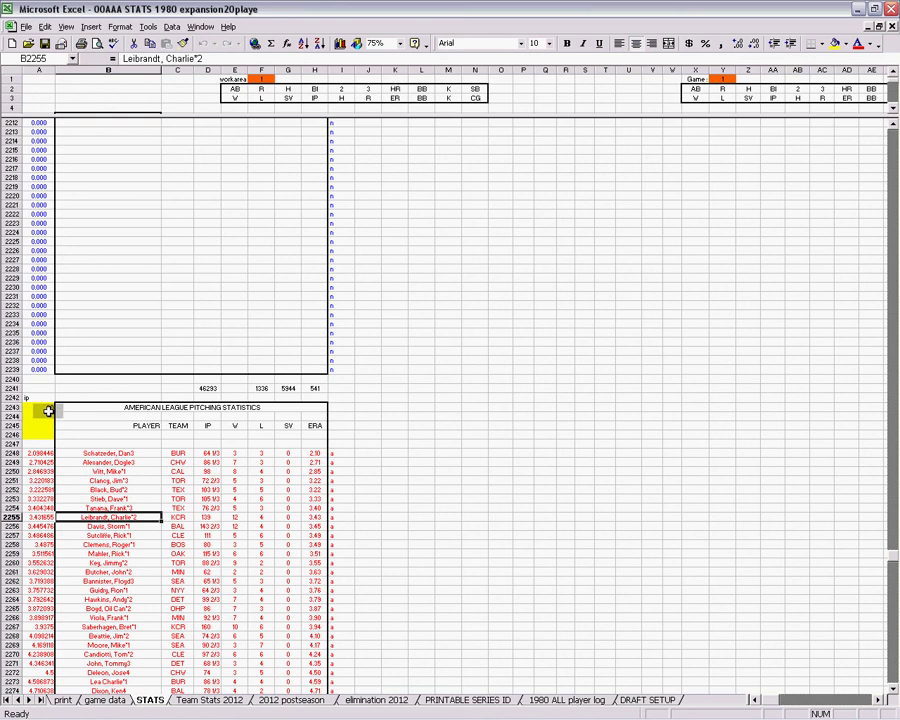
click(120, 544)
Review the AL and NL pitching lists down to the team table sorted by batting average at row 2541
scroll(118, 548, down, 12)
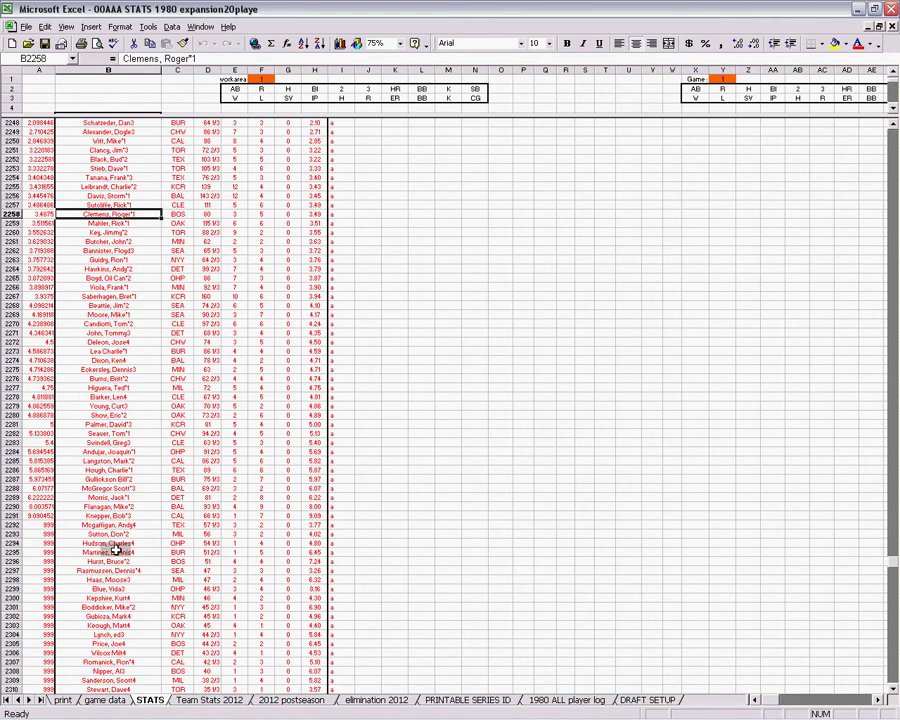
scroll(117, 549, down, 4)
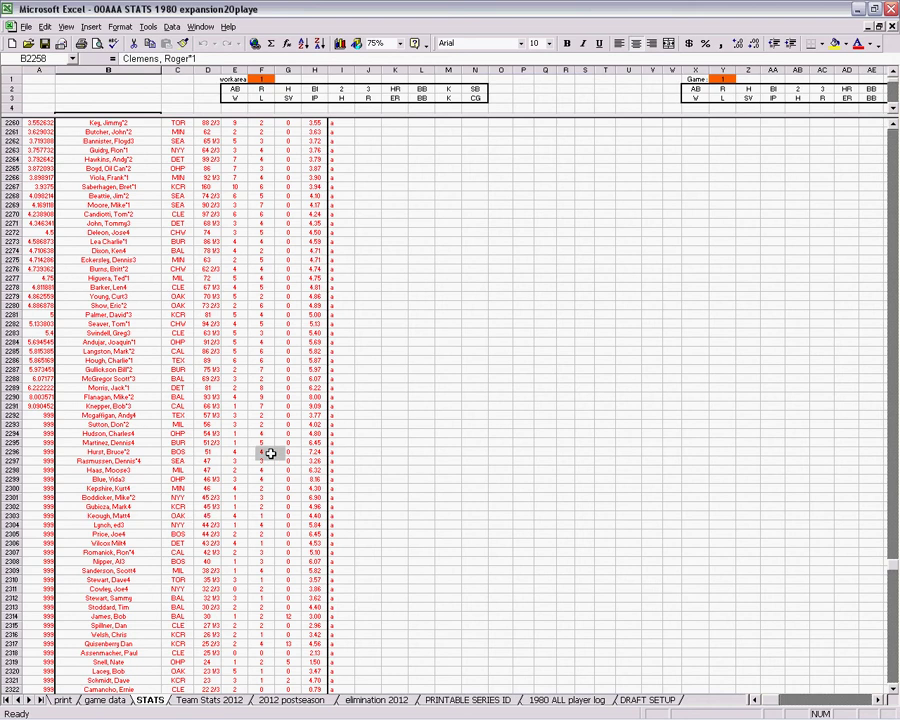
click(124, 460)
scroll(124, 459, down, 4)
scroll(124, 459, down, 20)
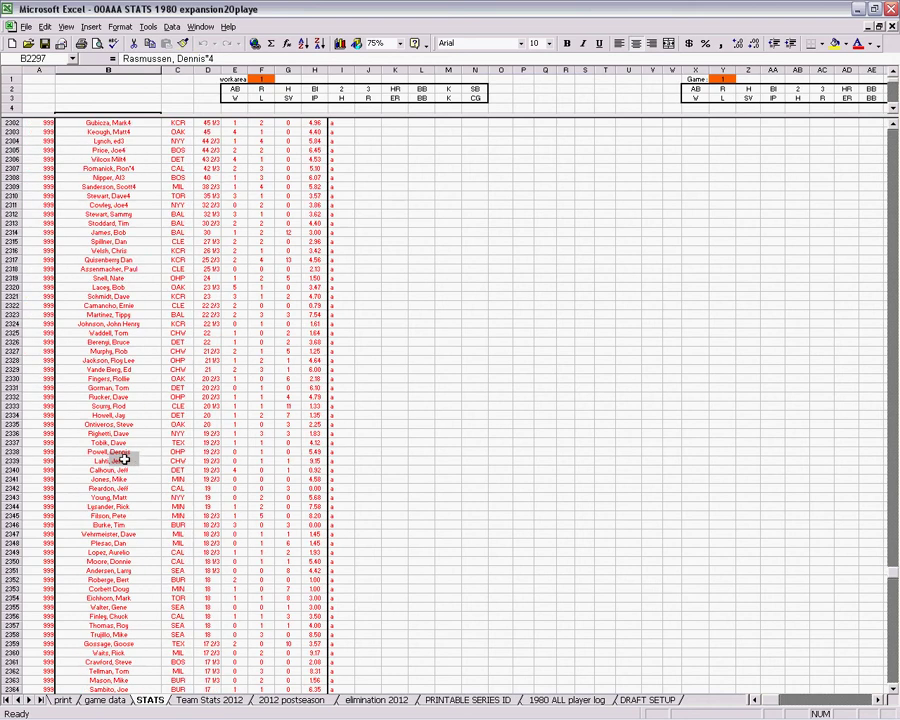
scroll(124, 459, down, 20)
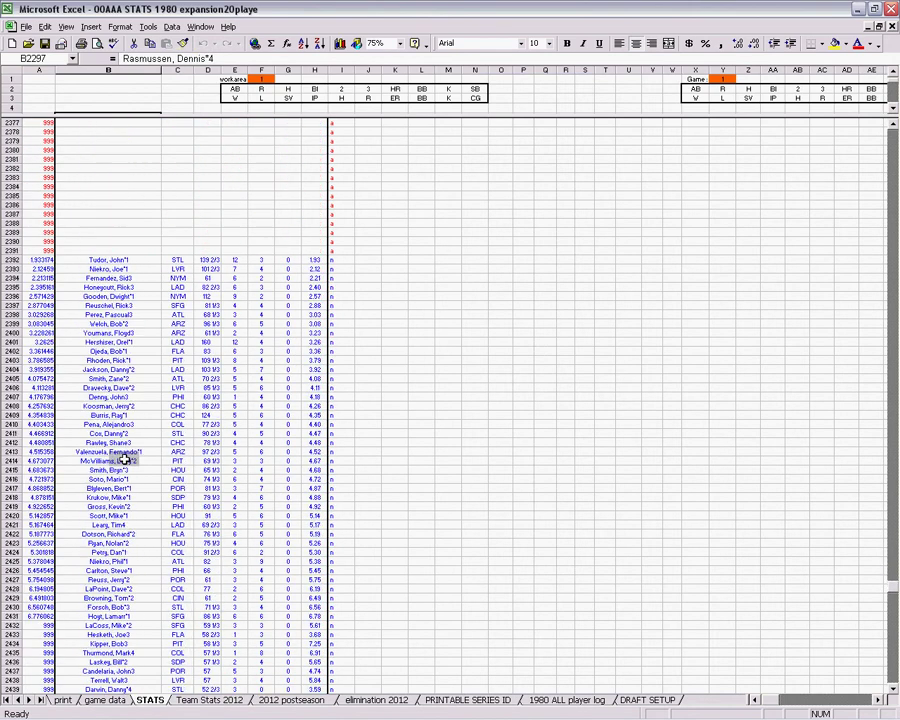
scroll(124, 459, down, 20)
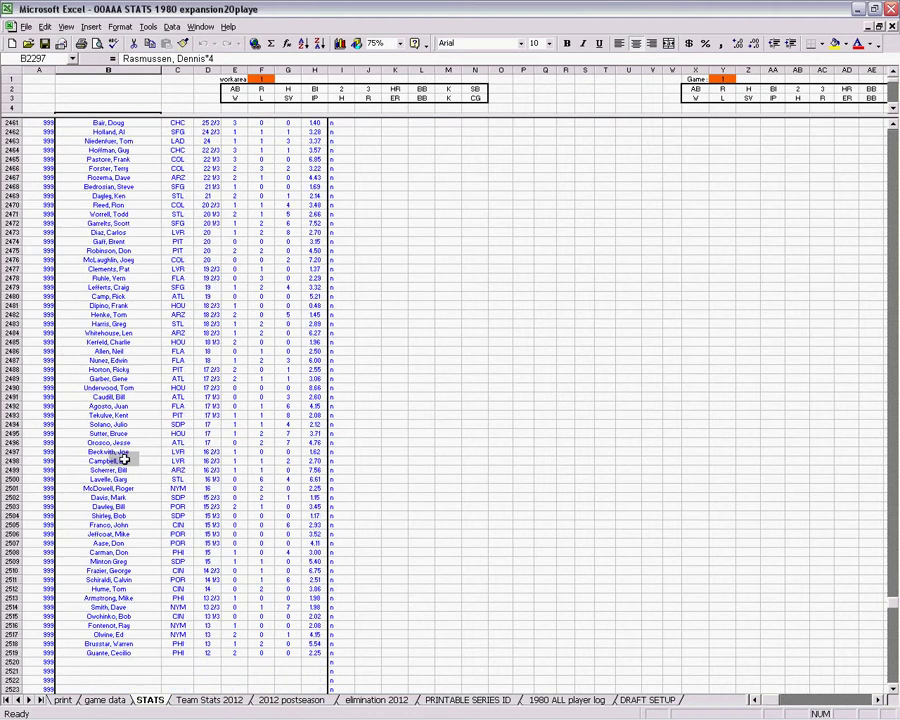
scroll(124, 459, down, 8)
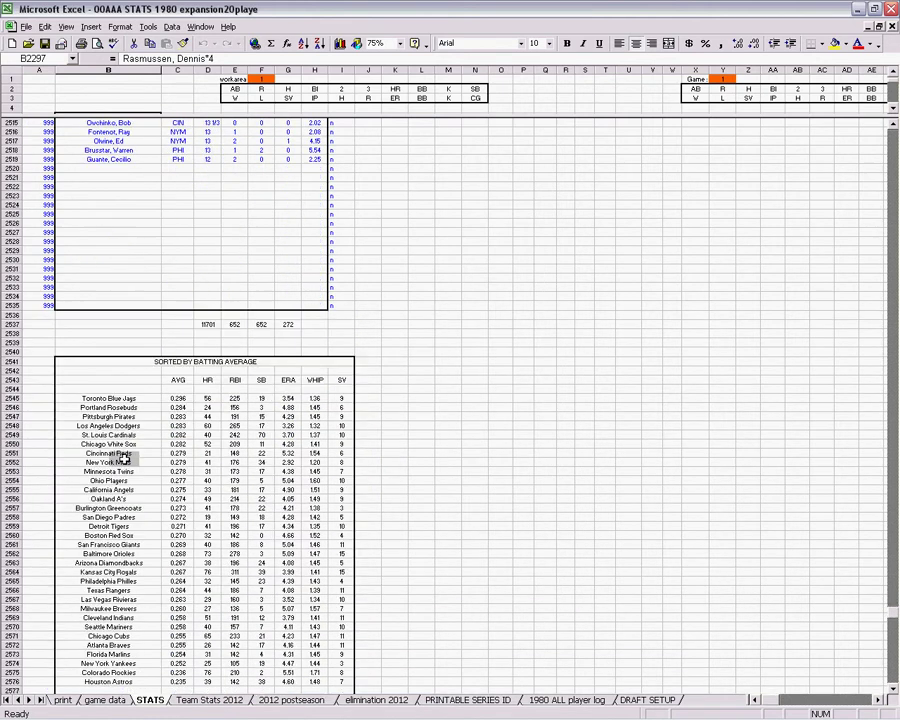
click(117, 443)
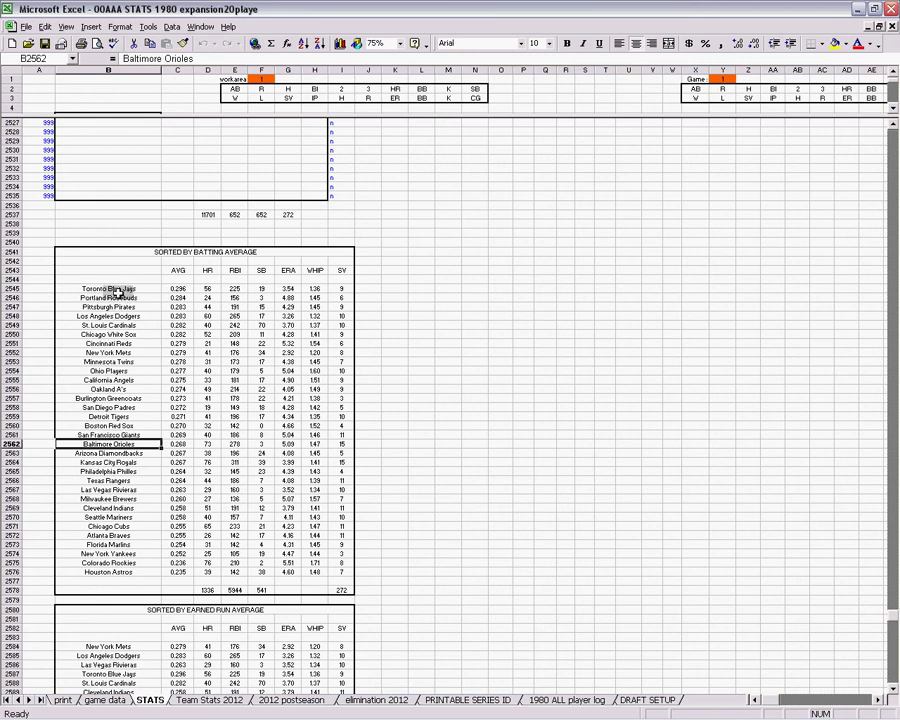
Go back up to the unsorted team totals table at row 1716 and check the team reference in B1744 and the average formula in C1737
click(118, 433)
key(Page_Up)
key(Page_Up)
key(Page_Up)
key(Page_Up)
key(Page_Up)
key(Page_Up)
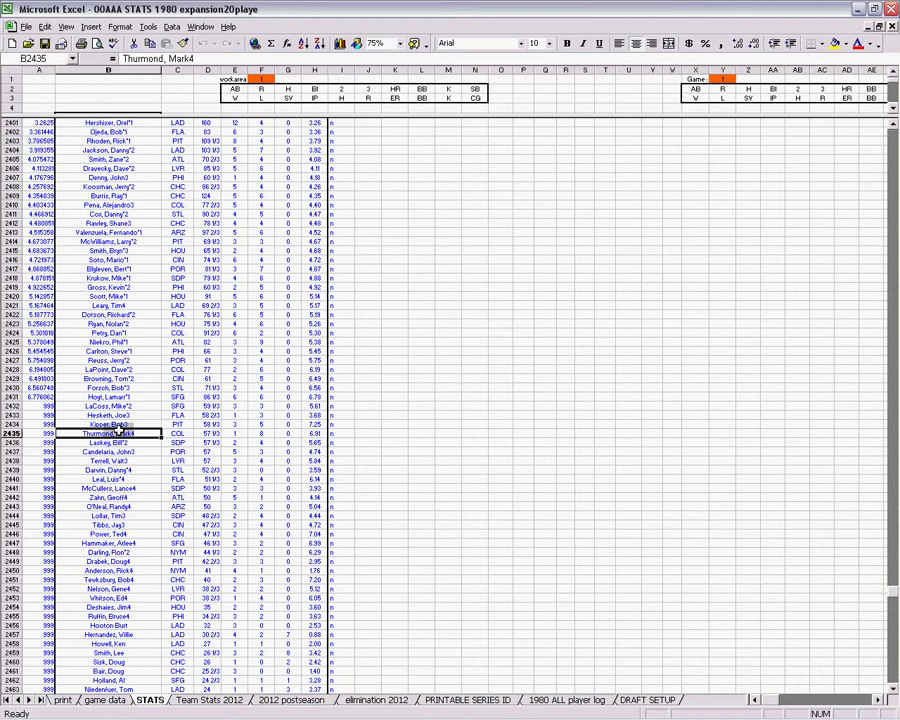
key(Page_Up)
key(Page_Up)
key(Page_Up)
key(Page_Up)
key(Page_Up)
key(Page_Up)
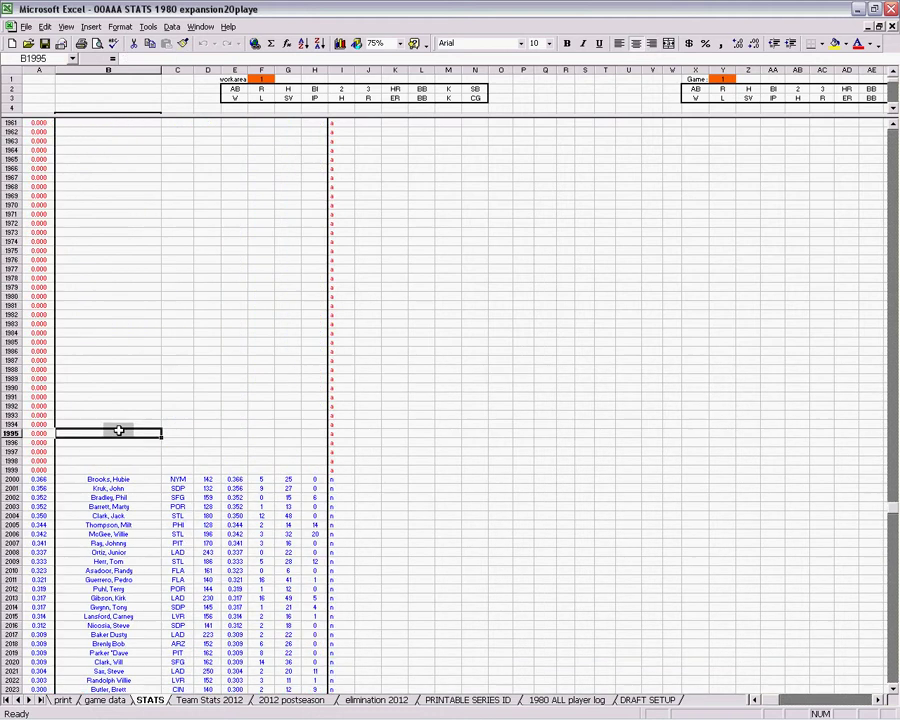
key(Page_Up)
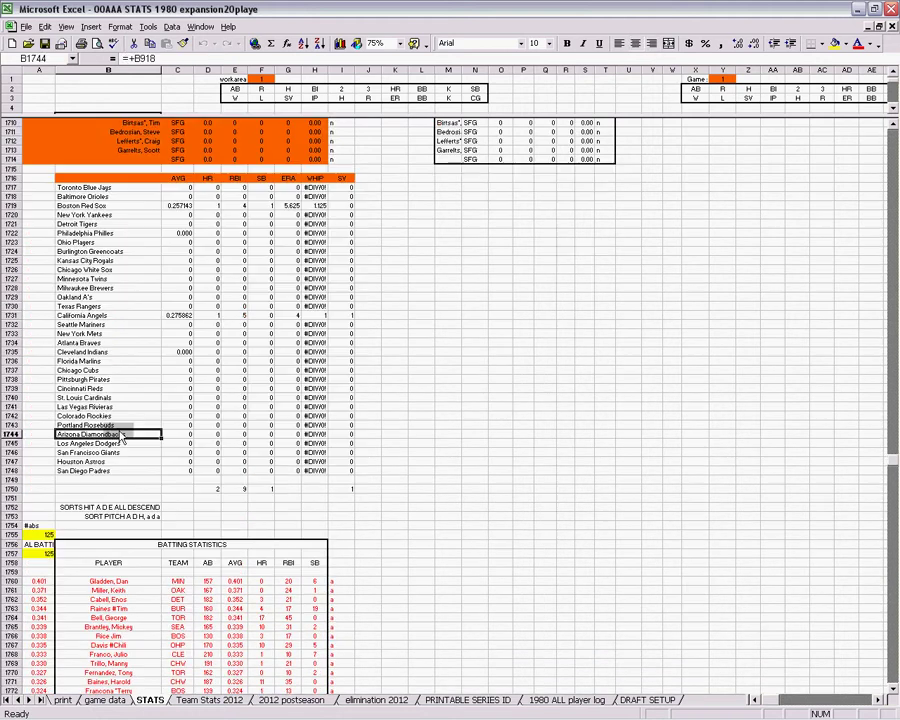
drag(88, 190, 248, 428)
click(186, 369)
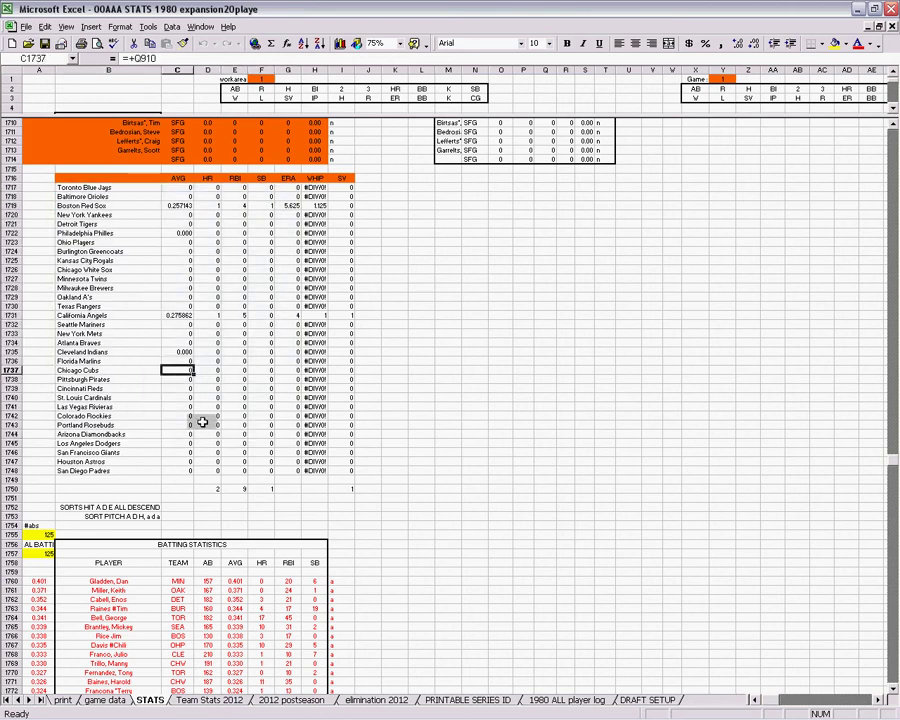
Return to the team table sorted by batting average at row 2541 and check the AVG column down to C2576
key(Page_Down)
key(Page_Down)
key(Page_Down)
key(Page_Down)
key(Page_Down)
key(Page_Down)
key(Page_Down)
key(Page_Down)
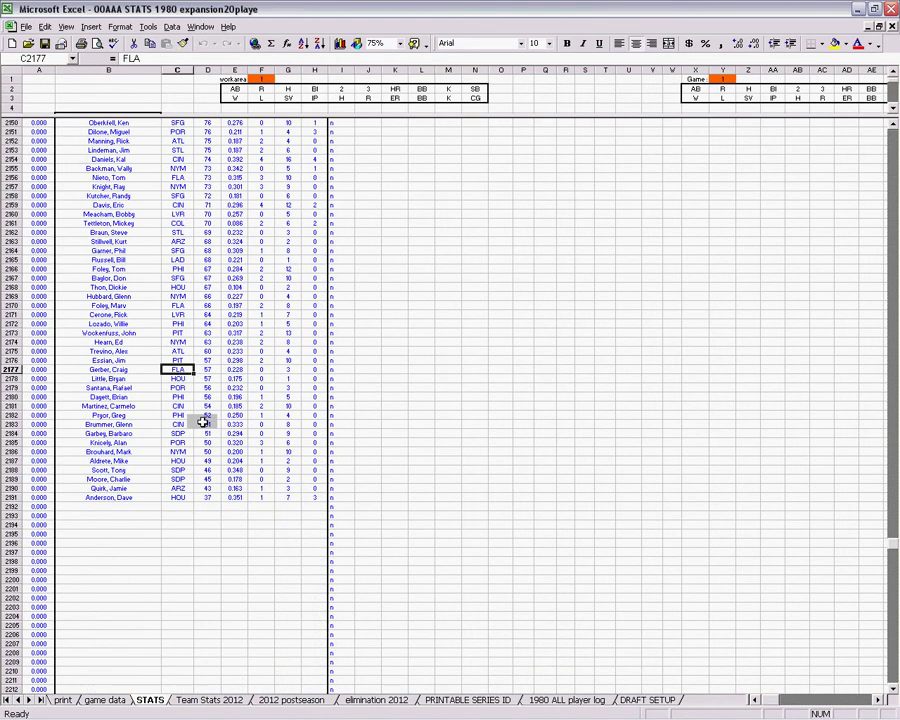
key(Page_Down)
key(Page_Down)
key(Page_Down)
key(Page_Down)
key(Page_Down)
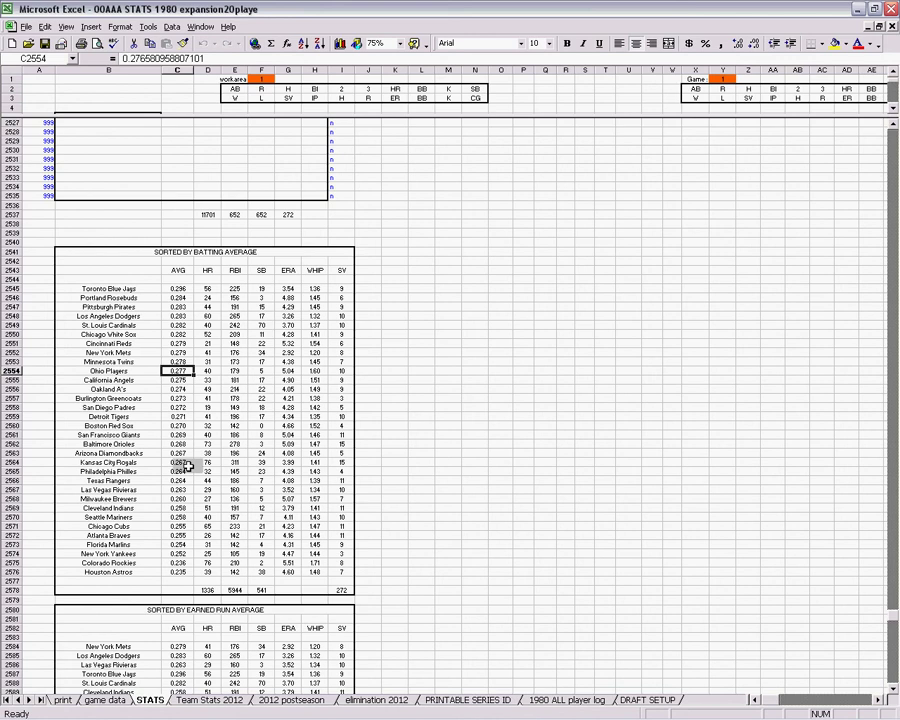
key(ctrl+Down)
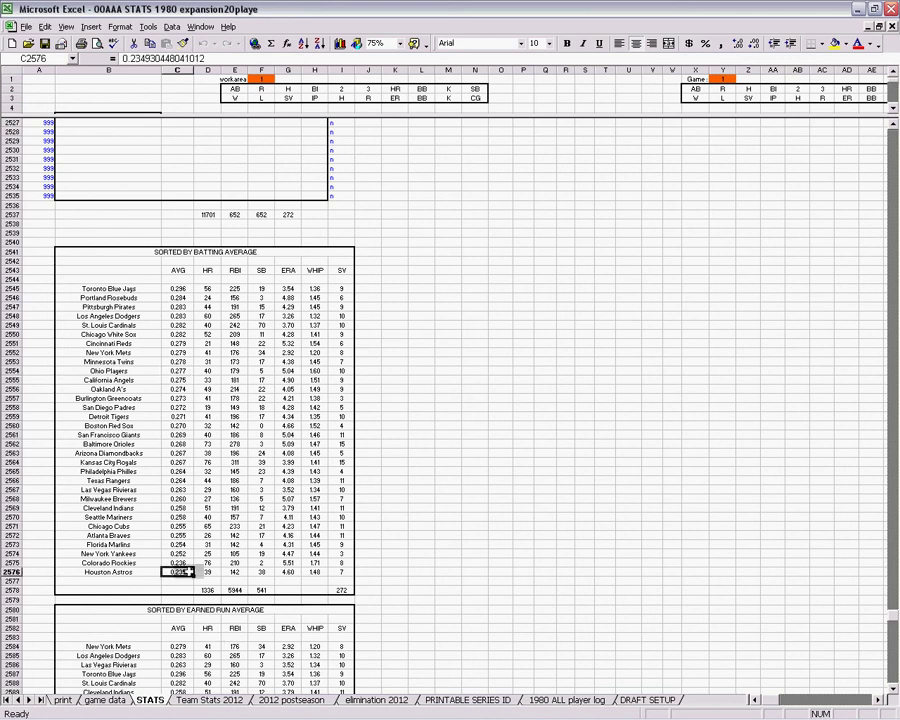
Review the team table sorted by earned run average and the AL and NL division standings down to NL West
scroll(152, 521, down, 2)
scroll(152, 521, down, 12)
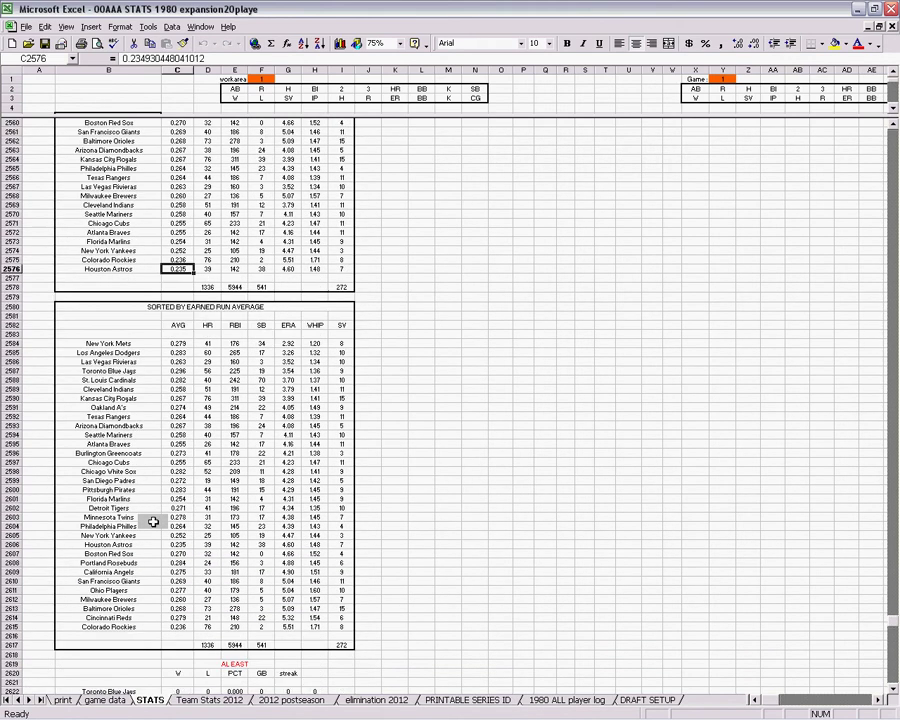
scroll(153, 522, down, 1)
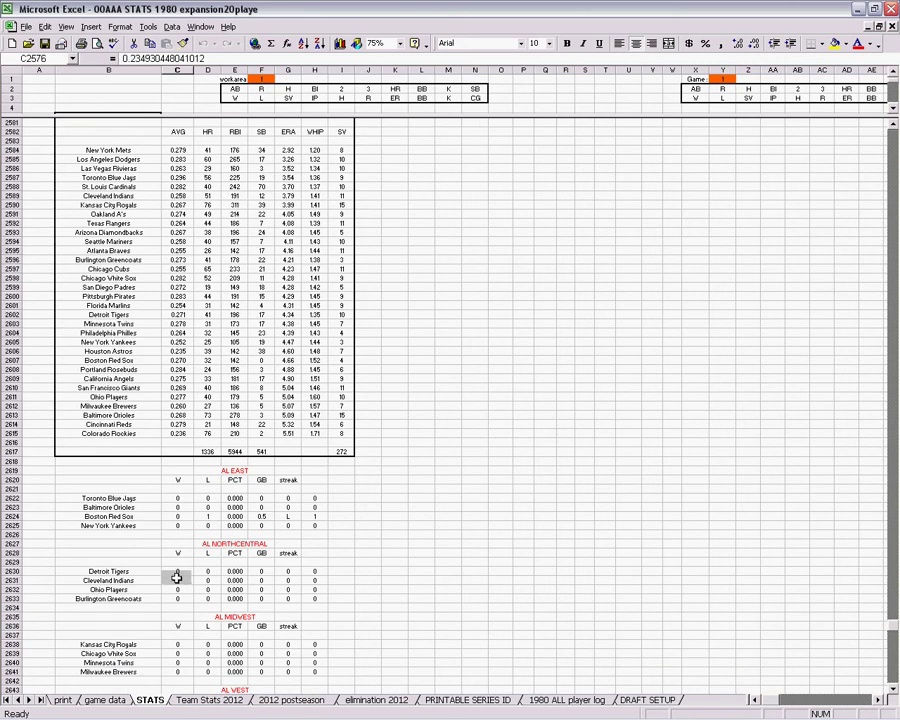
scroll(170, 574, down, 3)
scroll(170, 574, down, 3)
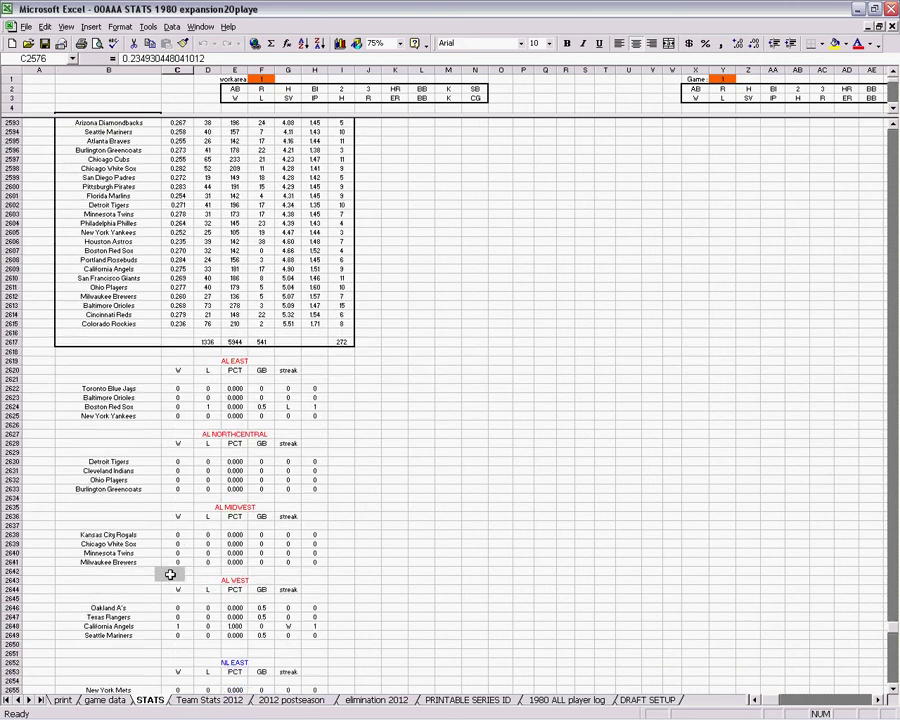
scroll(170, 574, down, 2)
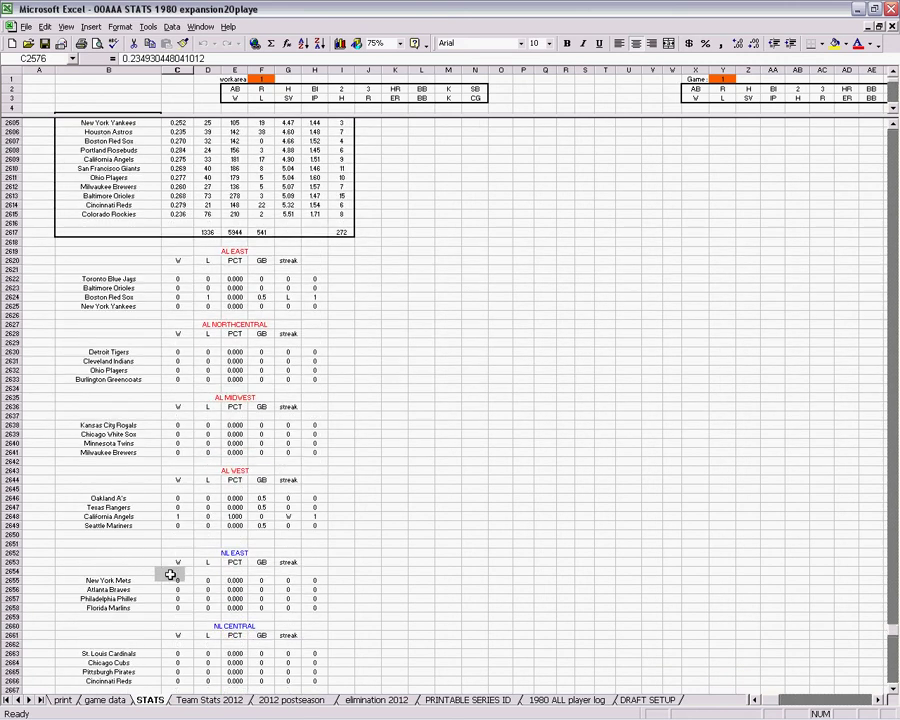
scroll(170, 574, down, 5)
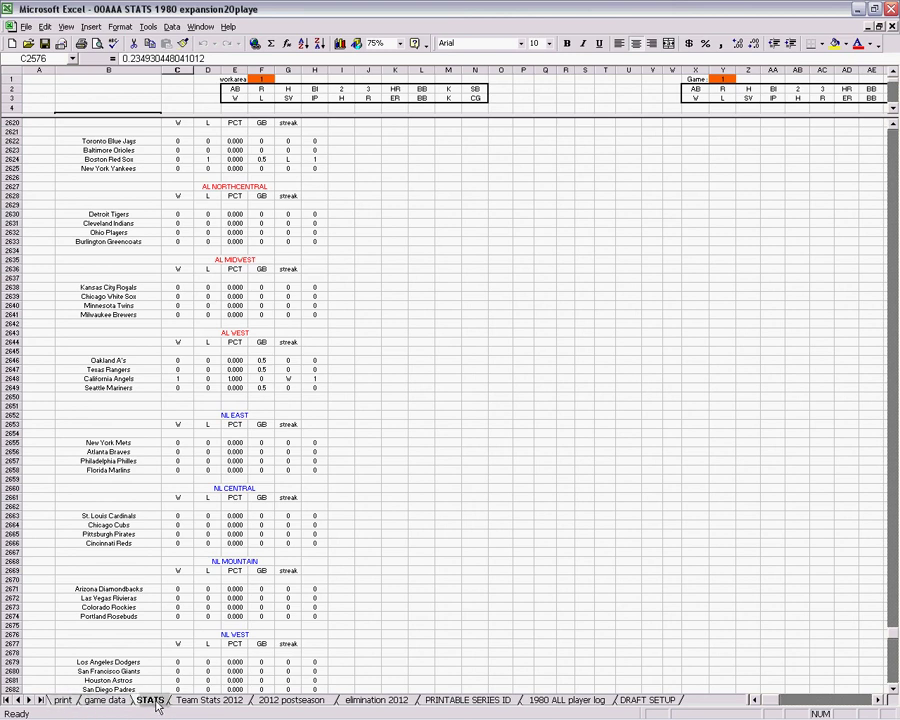
Preview all four pages of the print sheet, from the batting statistics through pitching to the sorted team tables and standings
click(63, 700)
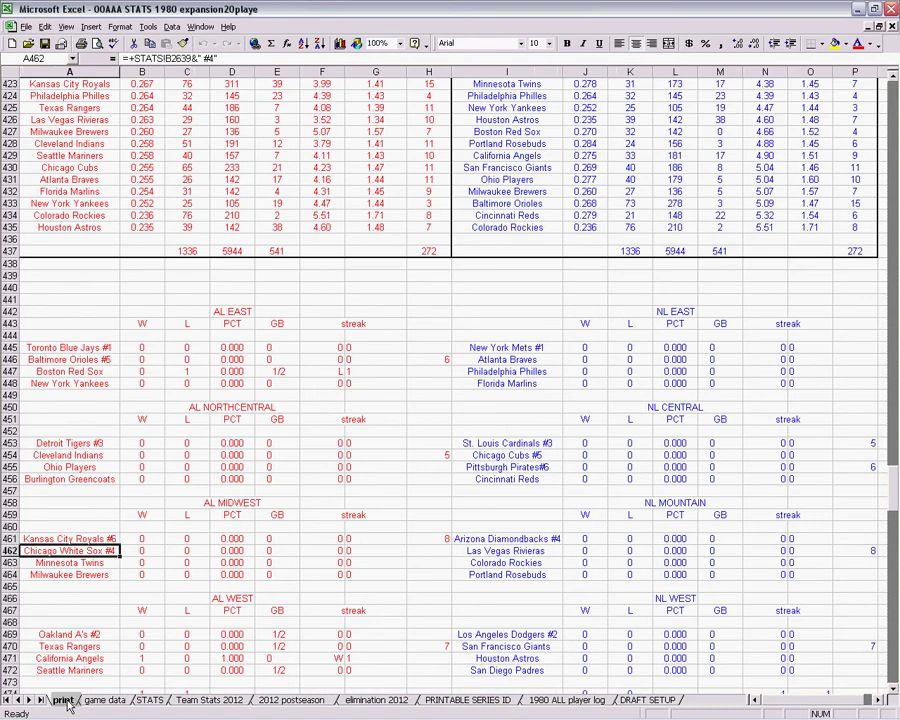
click(98, 50)
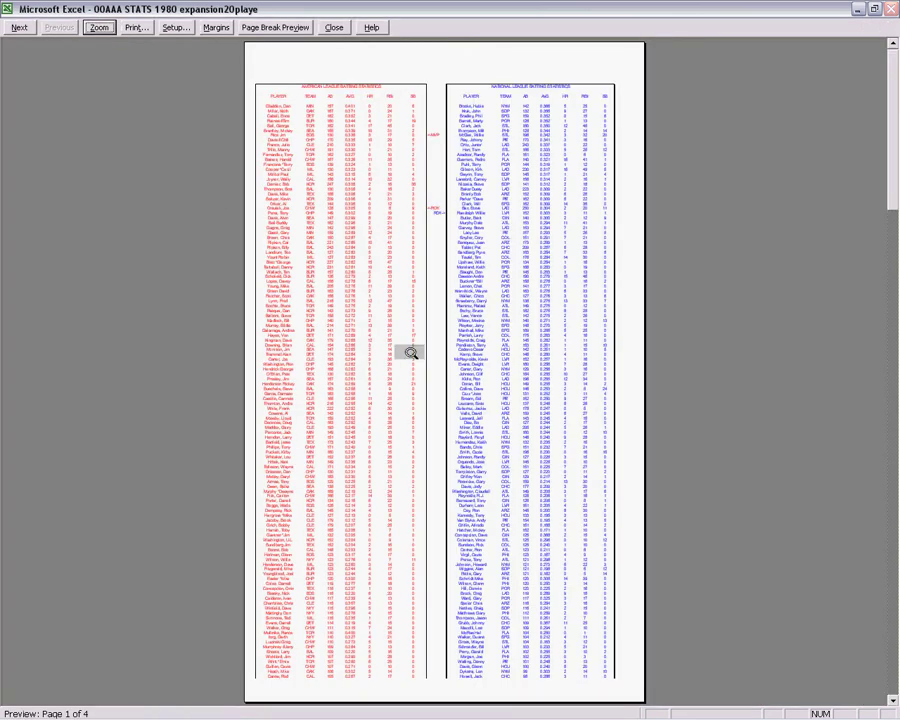
click(322, 194)
click(19, 27)
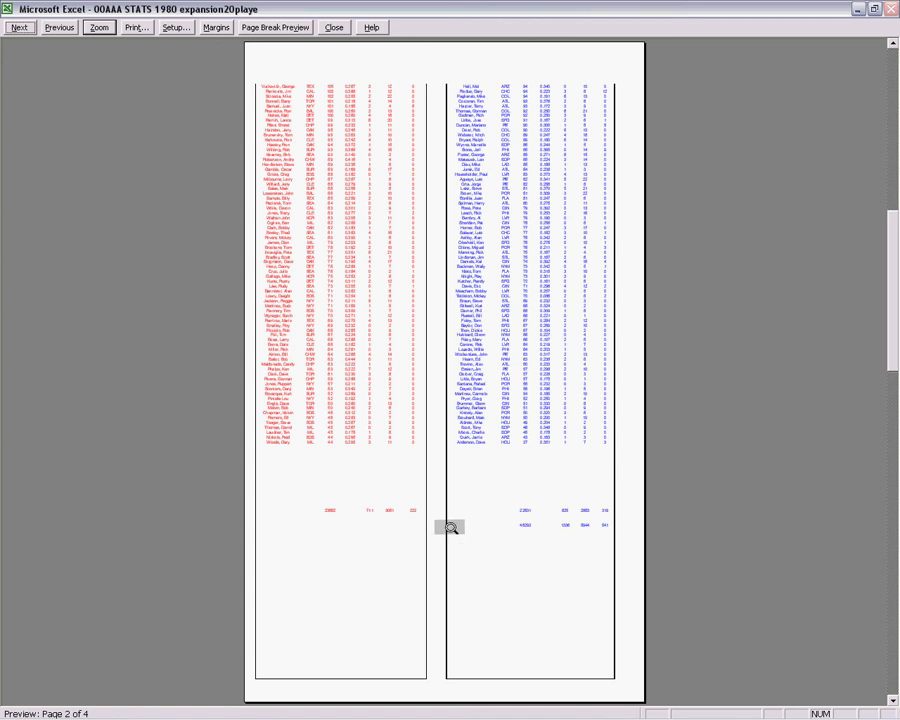
click(19, 27)
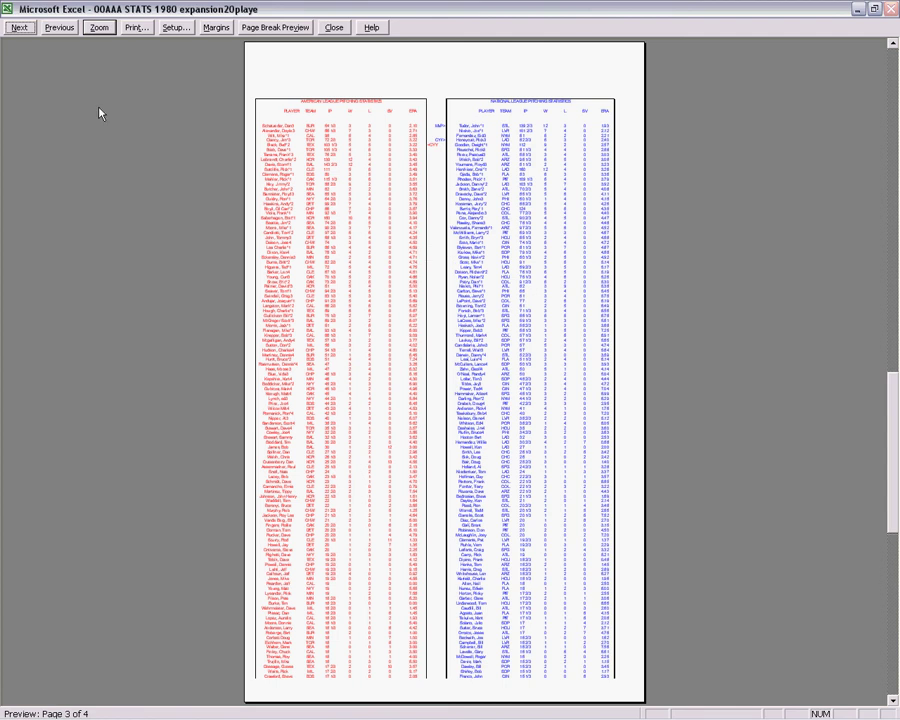
click(19, 27)
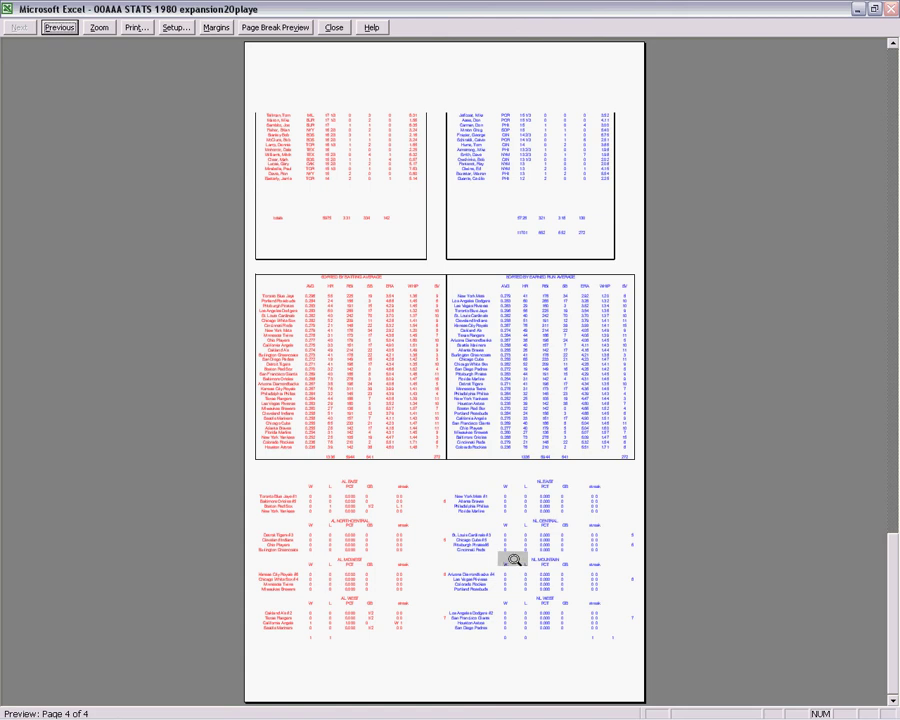
Close the print preview and compare the division standings on the STATS sheet with those on the print sheet
click(336, 28)
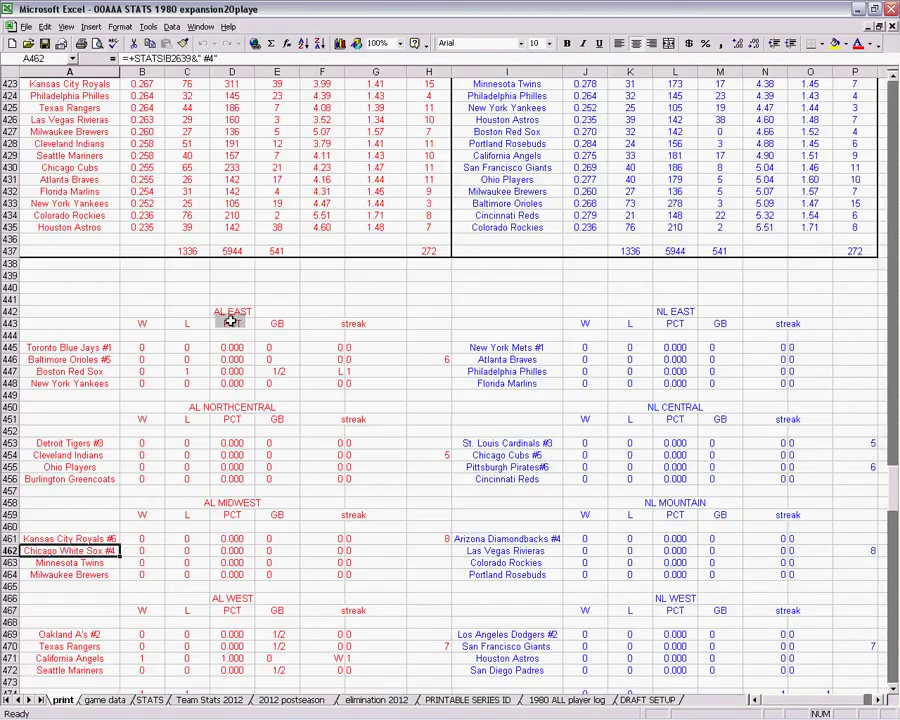
click(150, 700)
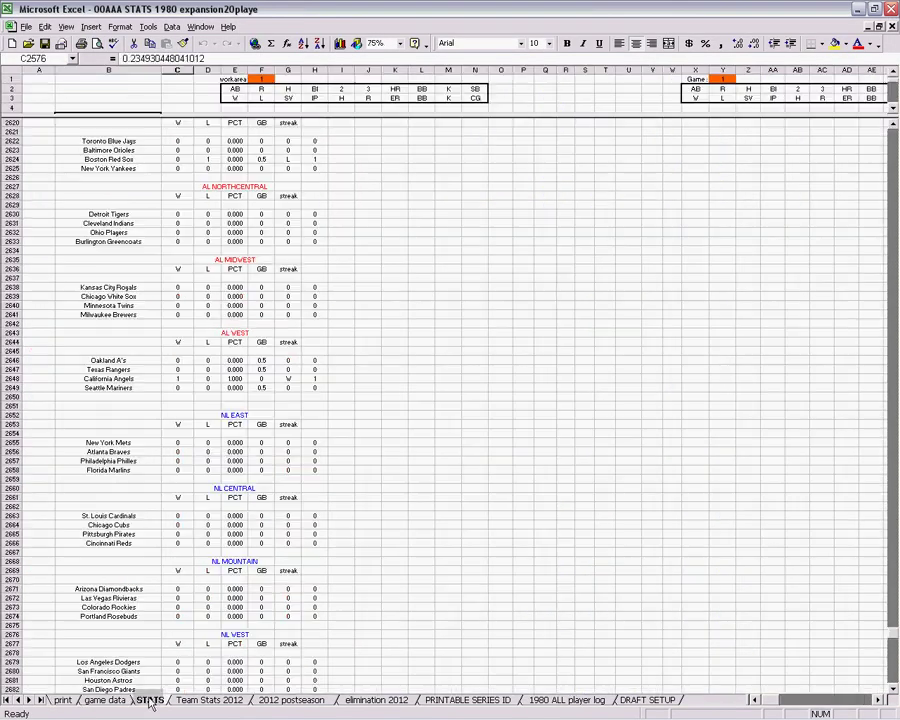
click(62, 700)
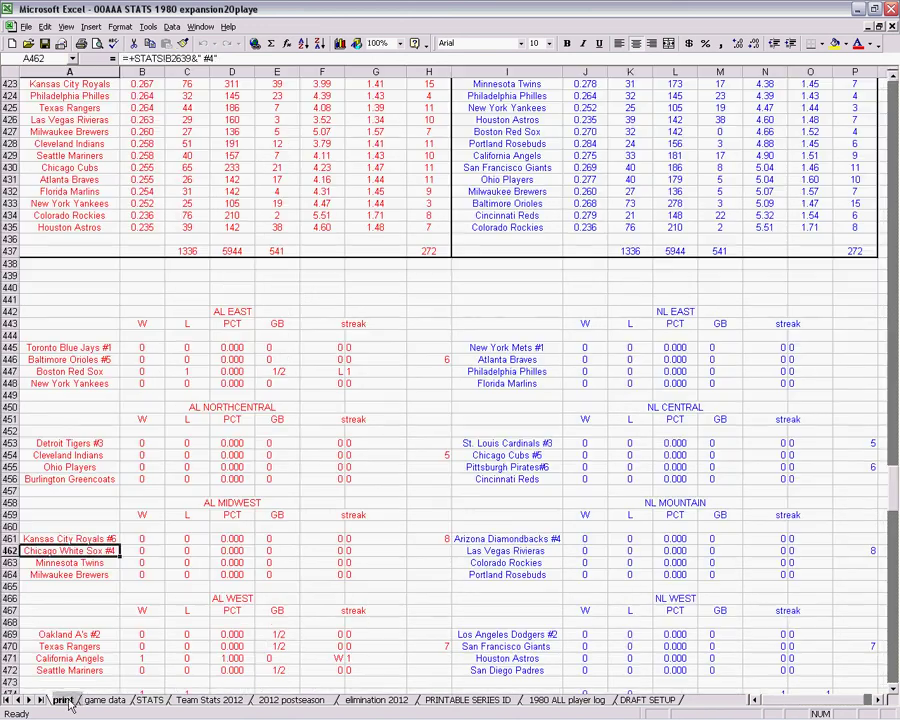